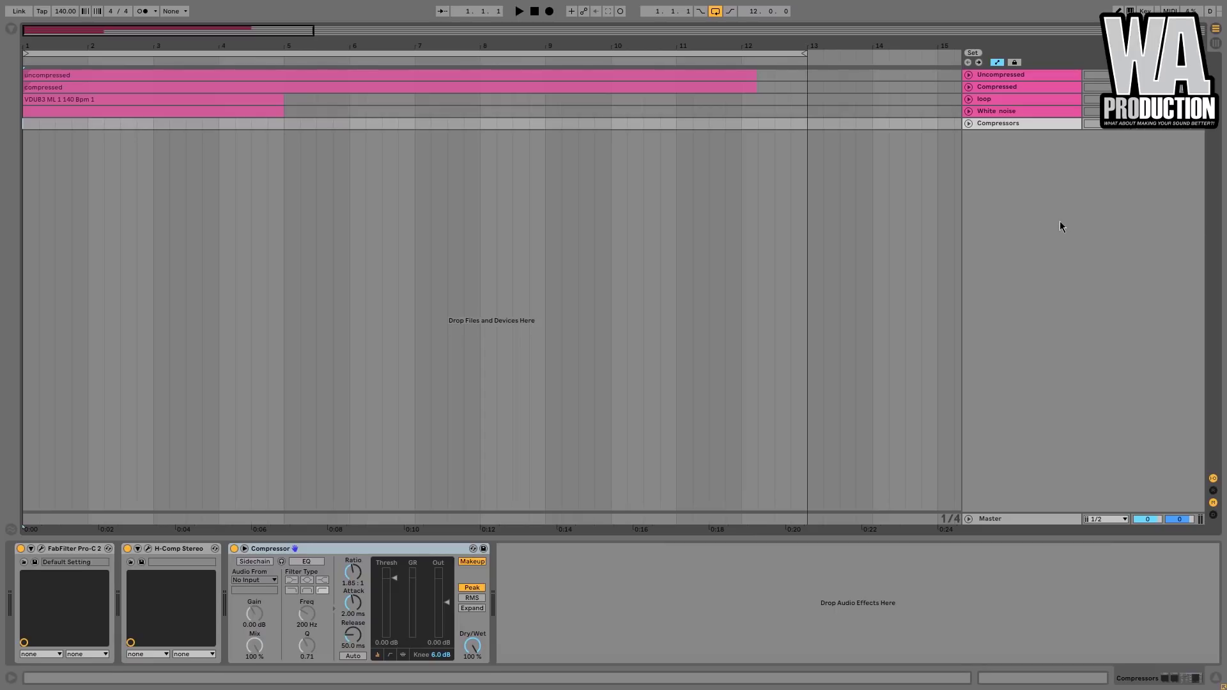
Open the FabFilter Pro-C 2 and H-Comp Stereo plug-in windows from the Compressors track and arrange them side by side.
{"action": "left_click", "coordinate": [42, 549]}
{"action": "left_click", "coordinate": [149, 549]}
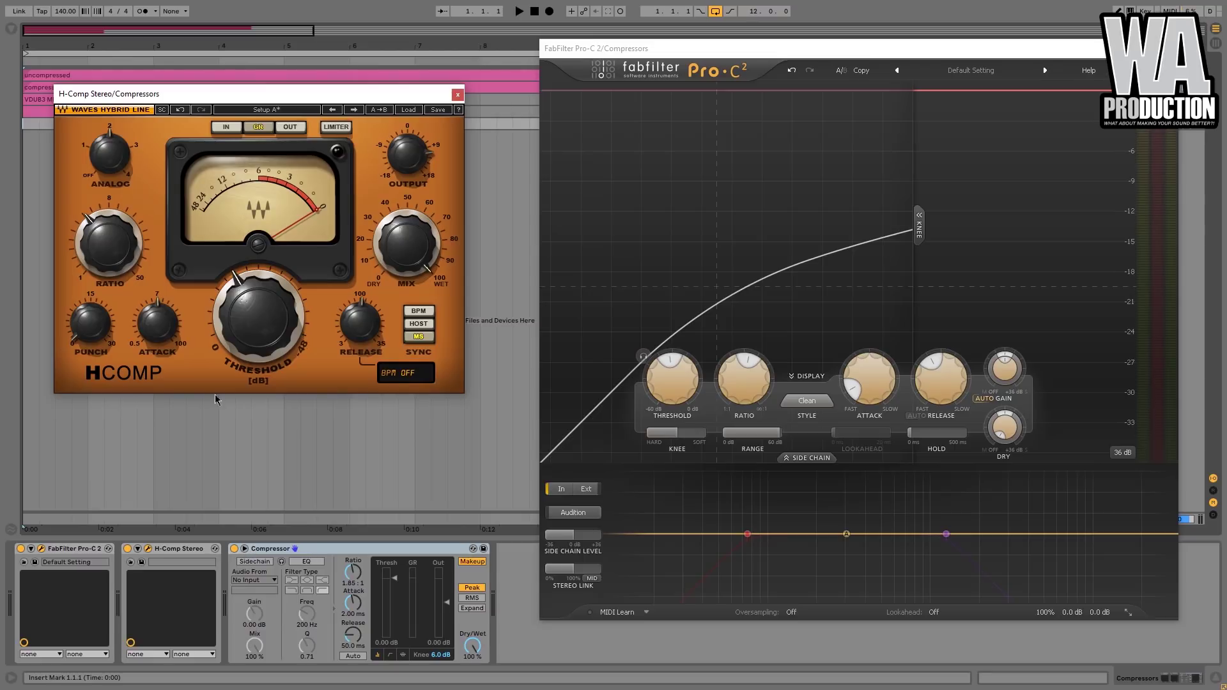
{"action": "left_click_drag", "start_coordinate": [307, 94], "coordinate": [302, 134]}
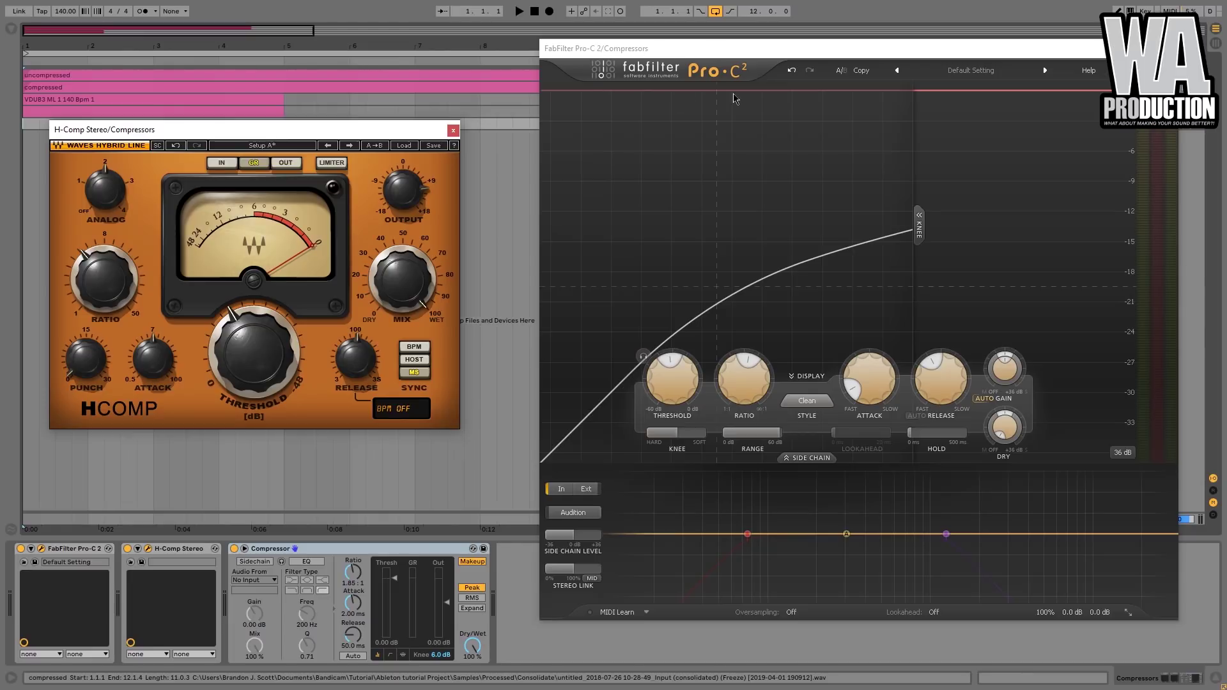
{"action": "left_click", "coordinate": [437, 556]}
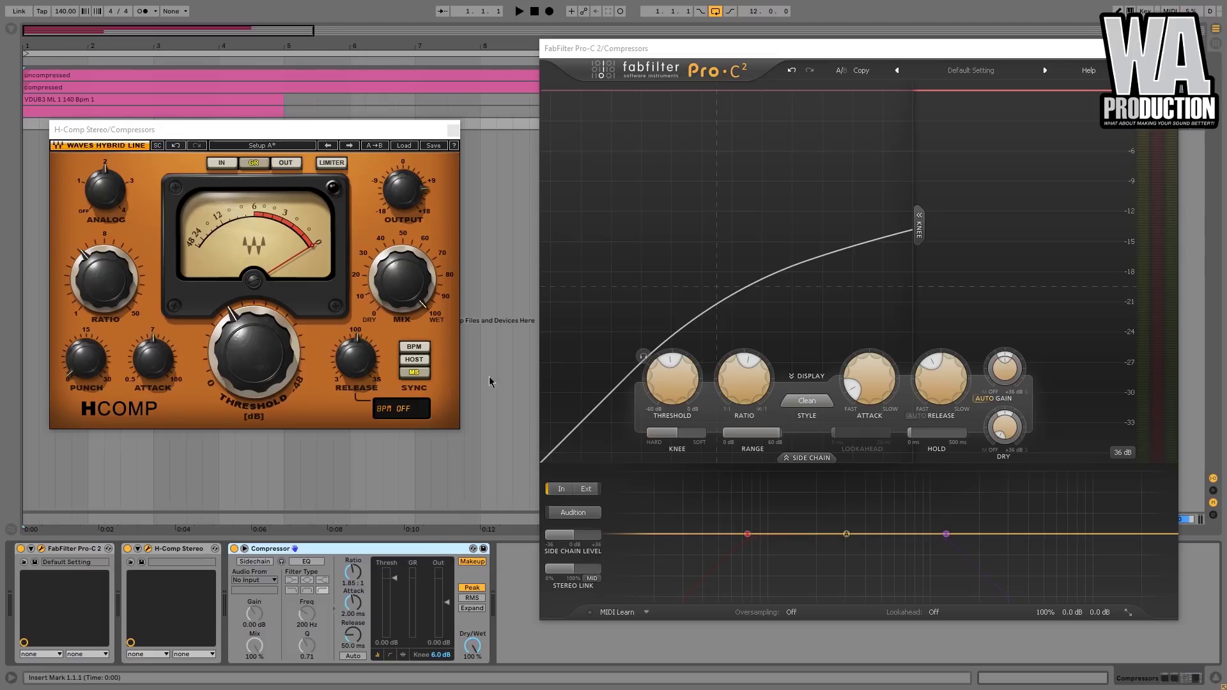
{"action": "left_click_drag", "start_coordinate": [366, 128], "coordinate": [372, 117]}
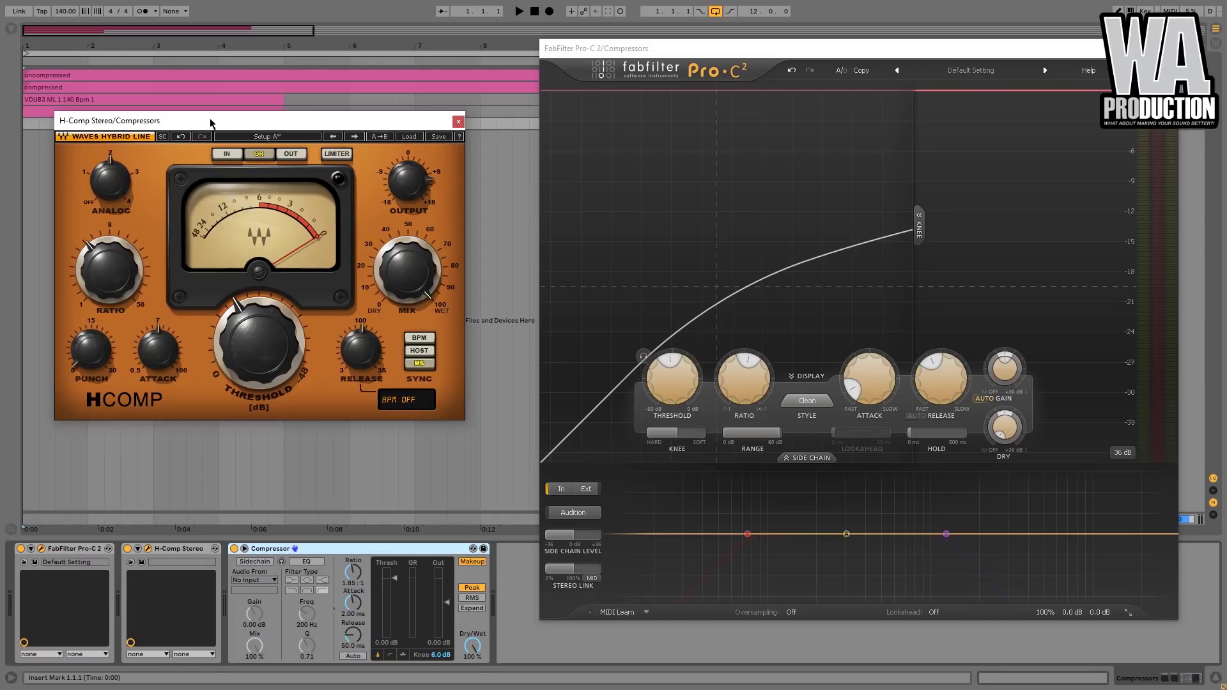
{"action": "left_click_drag", "start_coordinate": [210, 119], "coordinate": [215, 128]}
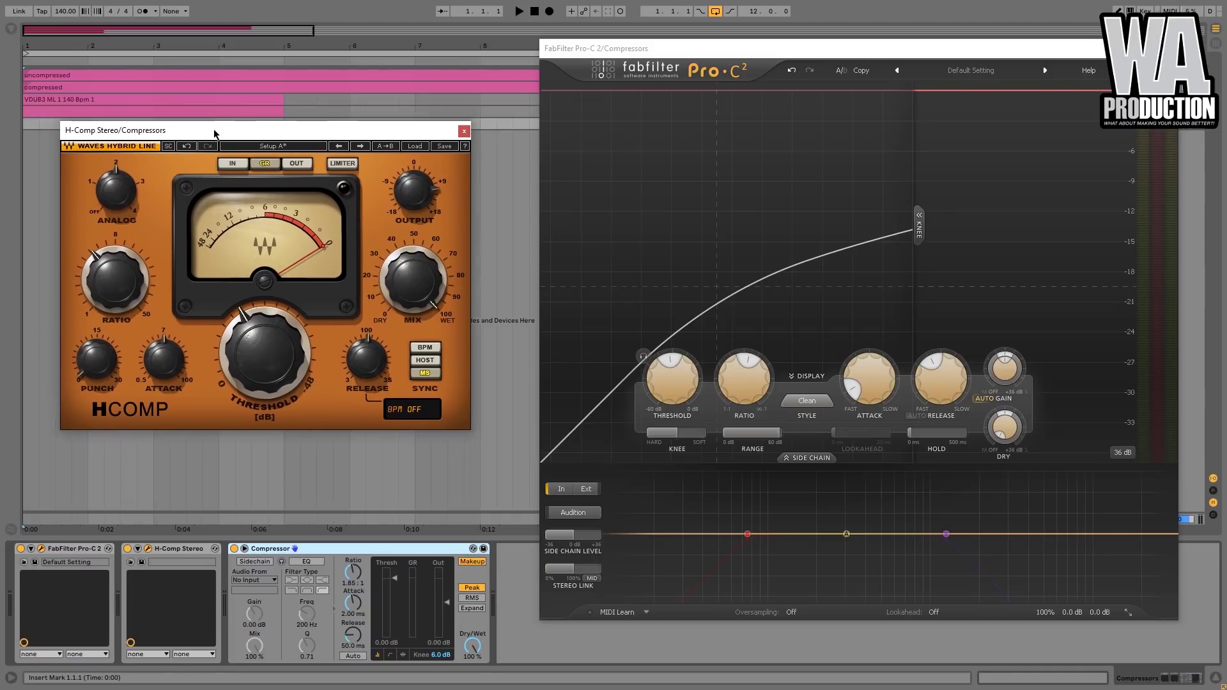
{"action": "left_click_drag", "start_coordinate": [773, 53], "coordinate": [781, 48]}
{"action": "mouse_move", "coordinate": [757, 532]}
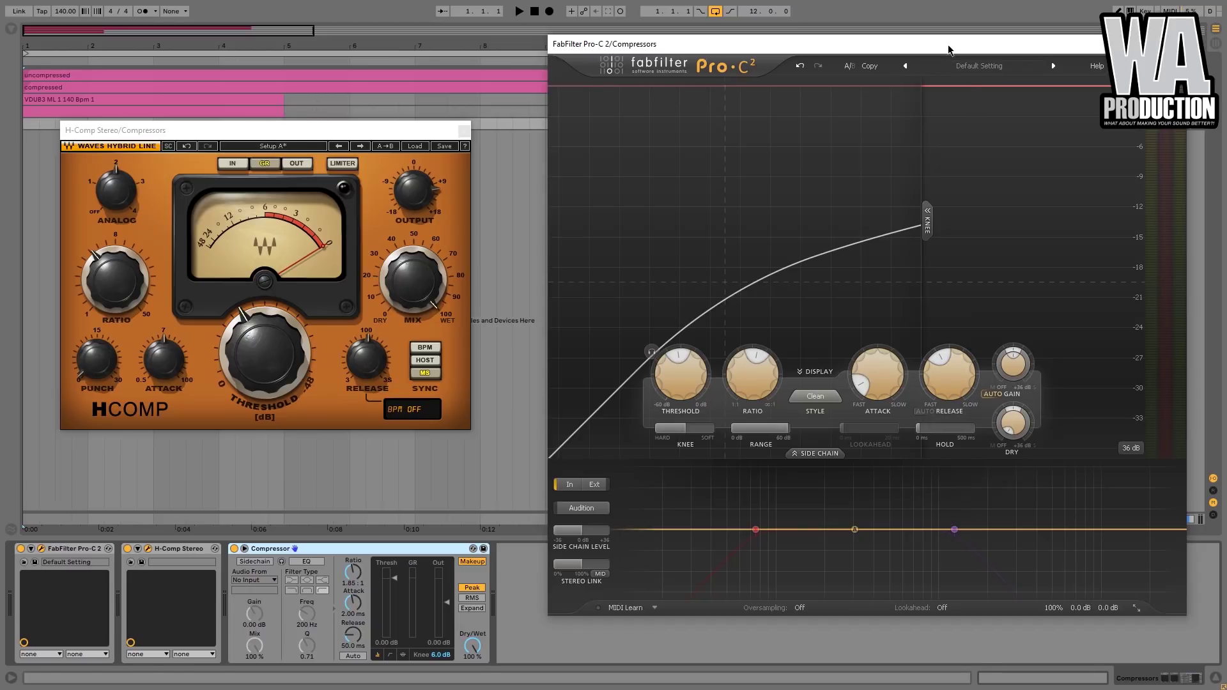
{"action": "left_click_drag", "start_coordinate": [948, 49], "coordinate": [901, 76]}
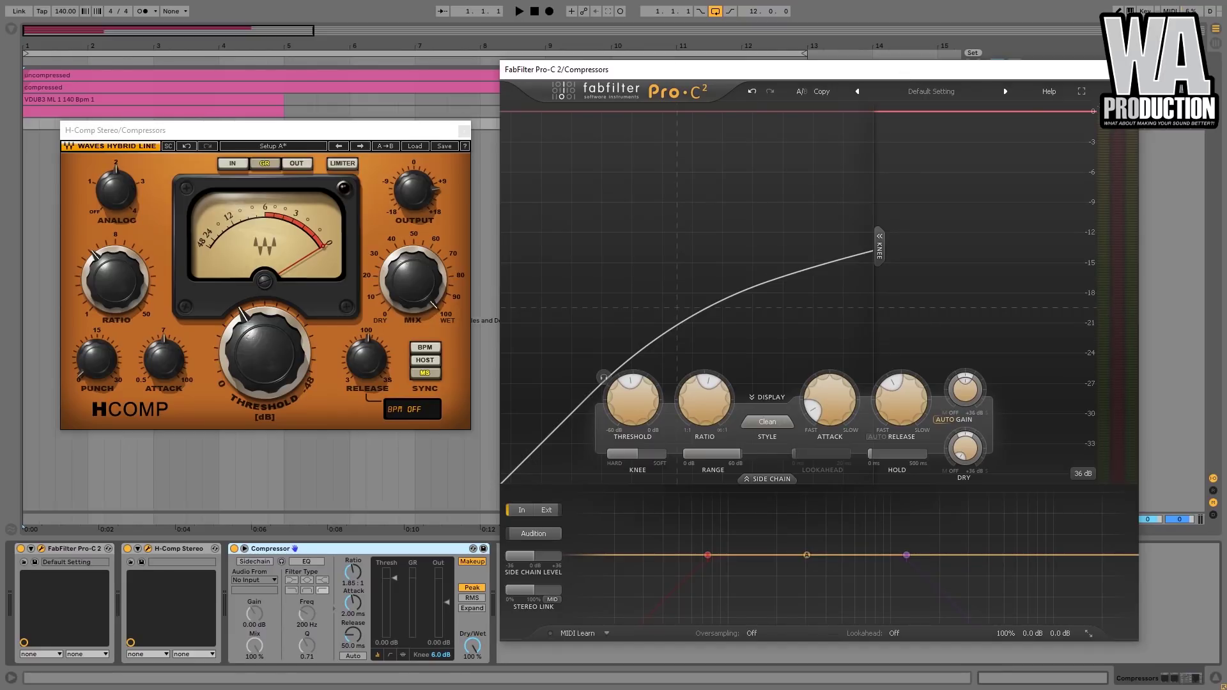
Close both compressor plug-in windows and unfold the Uncompressed and Compressed tracks to show their waveforms.
{"action": "left_click", "coordinate": [1128, 69]}
{"action": "left_click", "coordinate": [462, 131]}
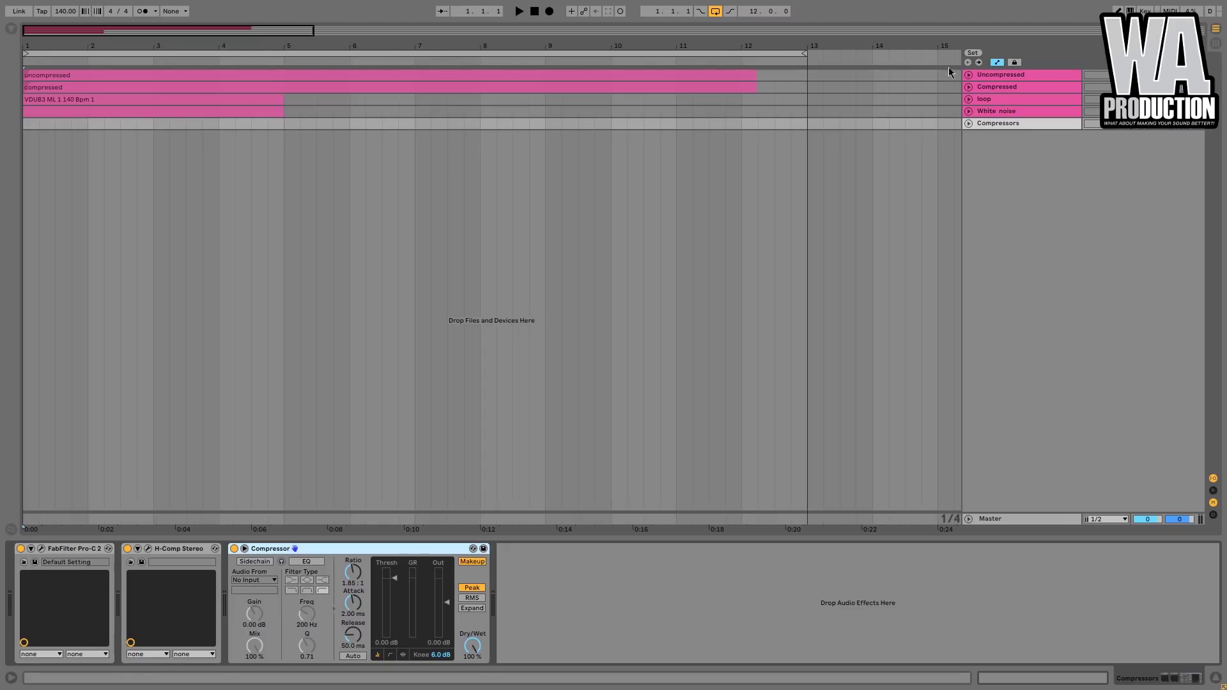
{"action": "left_click", "coordinate": [967, 74]}
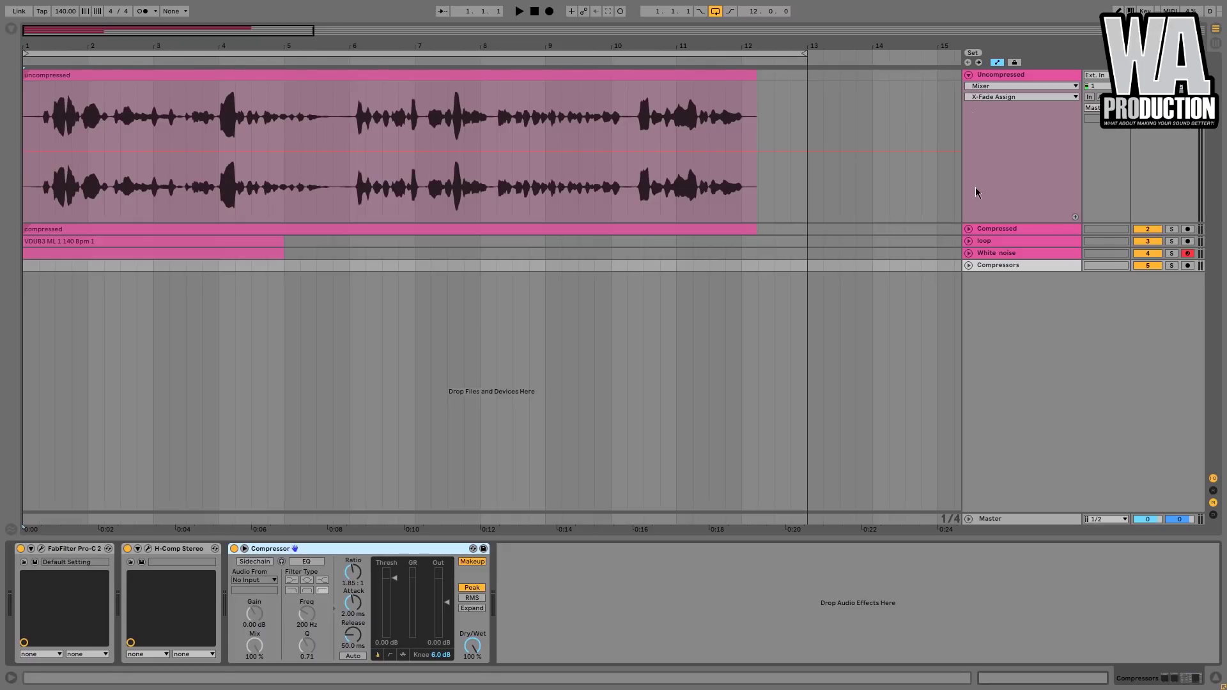
{"action": "left_click", "coordinate": [969, 228]}
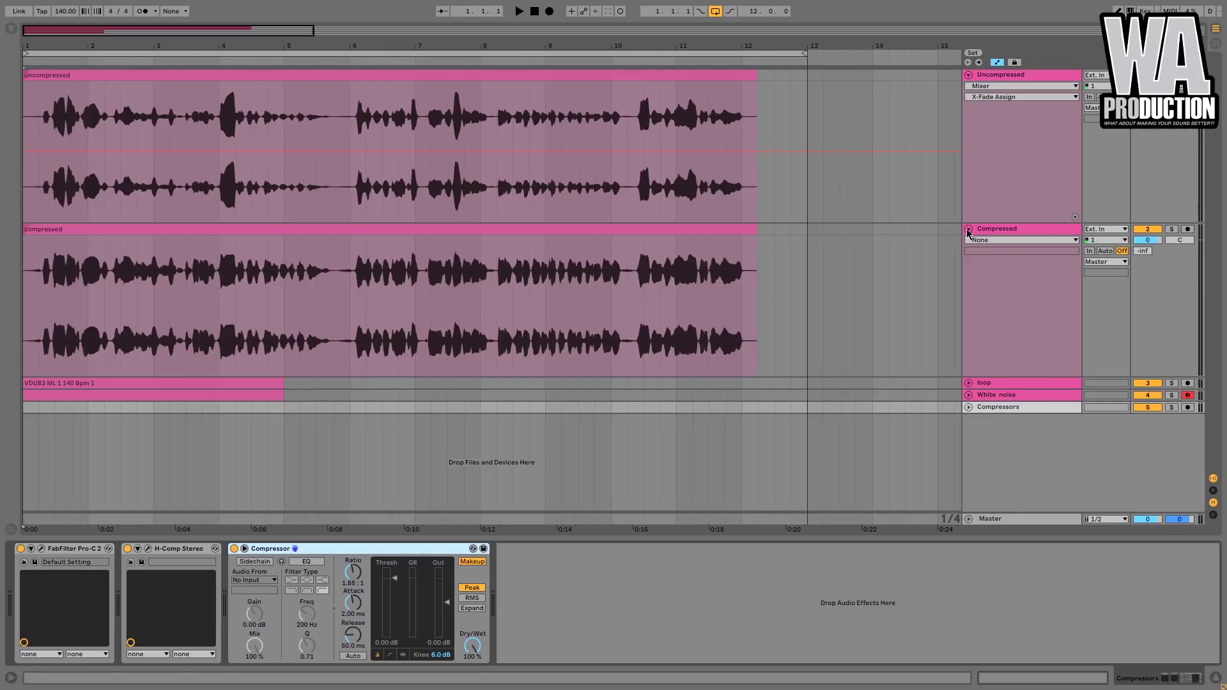
Highlight the passage from 10.3.1 to 11.4.1 in the uncompressed clip, and return the insert marker to 1.2.1.
{"action": "left_click_drag", "start_coordinate": [497, 192], "coordinate": [731, 207]}
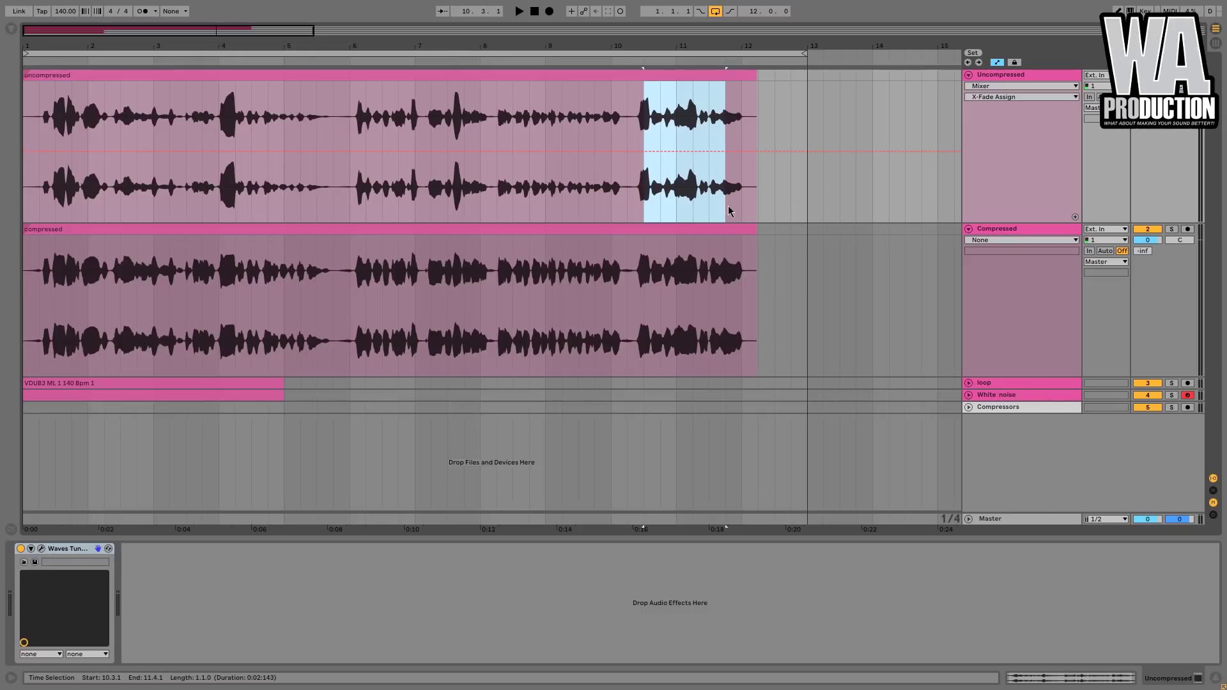
{"action": "left_click_drag", "start_coordinate": [414, 42], "coordinate": [56, 206]}
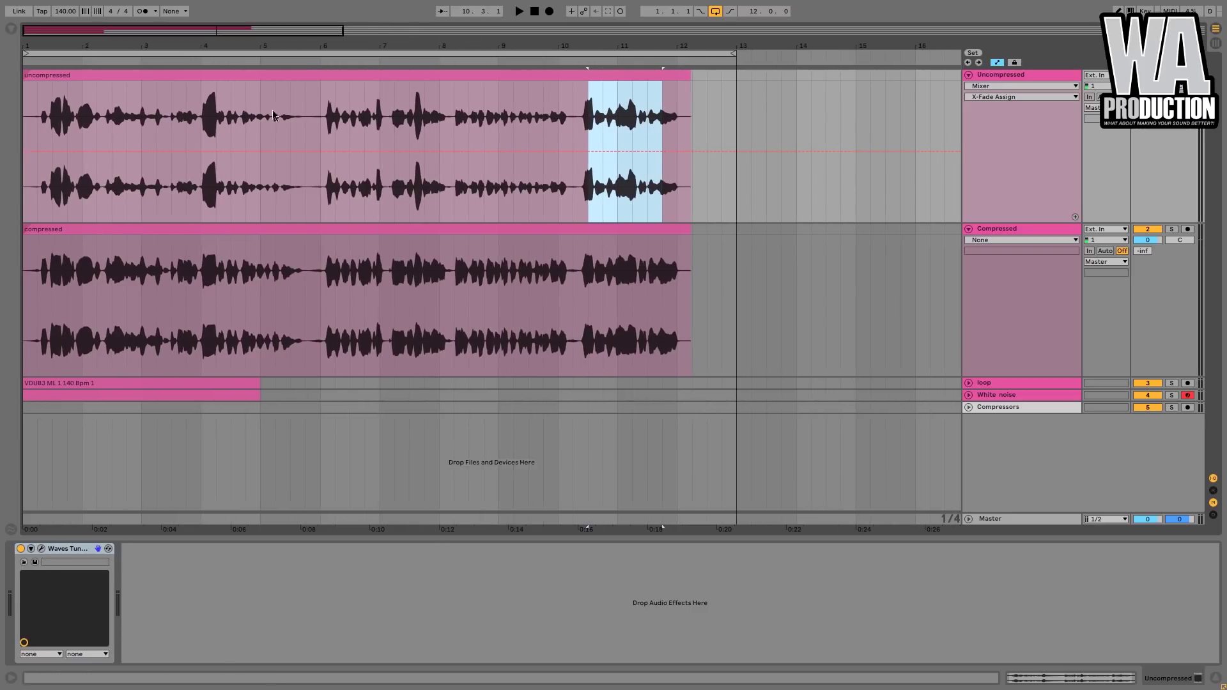
{"action": "left_click", "coordinate": [36, 203]}
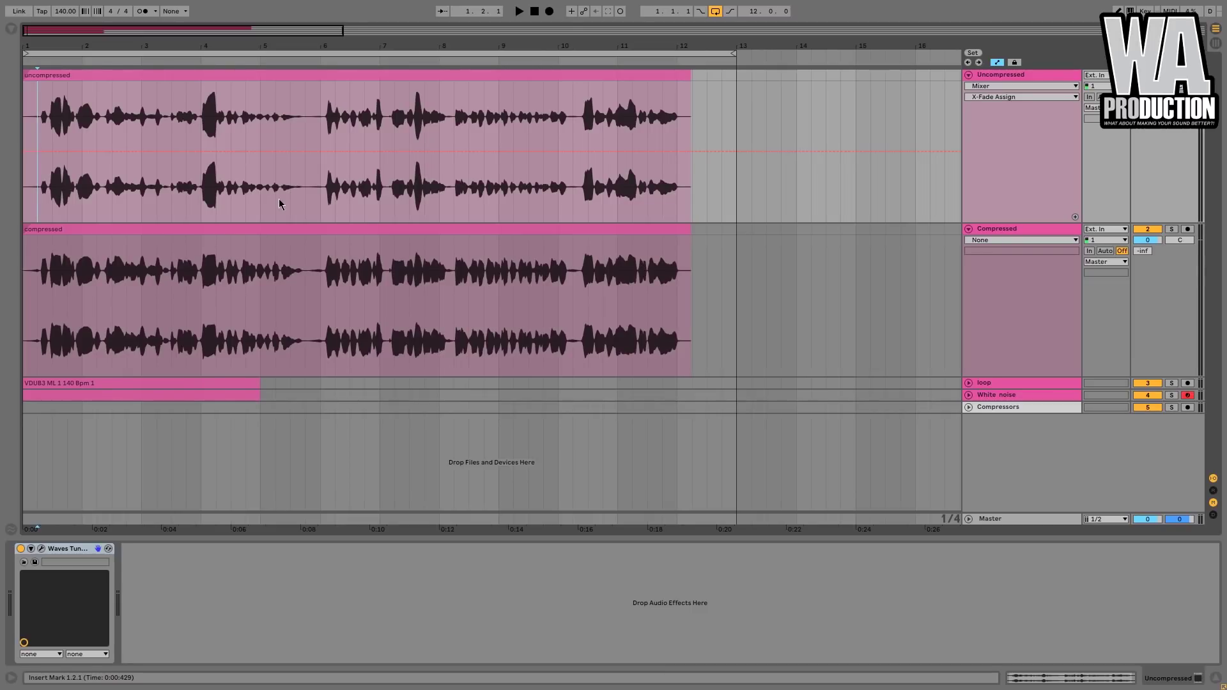
Highlight the quiet end of the vocal phrase in the uncompressed clip, from 4.4.4 to 5.3.2.
{"action": "scroll", "coordinate": [261, 209], "scroll_direction": "up", "scroll_amount": 5}
{"action": "left_click_drag", "start_coordinate": [261, 205], "coordinate": [488, 198]}
{"action": "scroll", "coordinate": [486, 198], "scroll_direction": "down", "scroll_amount": 3}
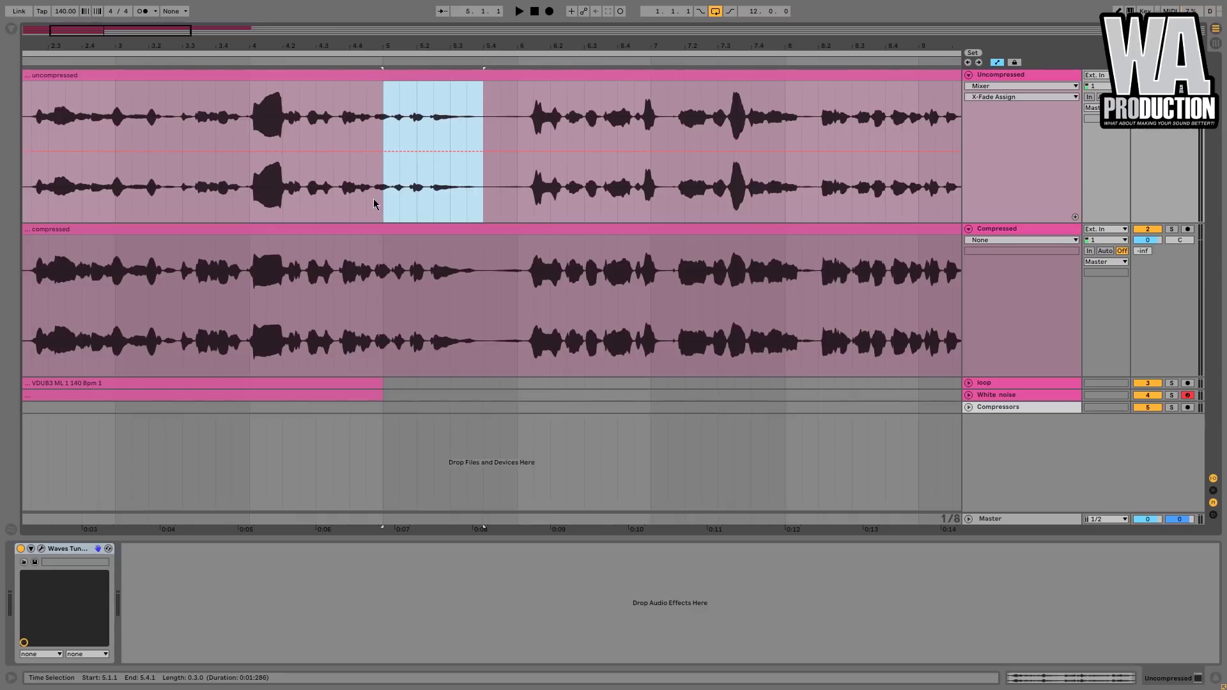
{"action": "scroll", "coordinate": [392, 197], "scroll_direction": "up", "scroll_amount": 3}
{"action": "left_click_drag", "start_coordinate": [377, 206], "coordinate": [577, 203]}
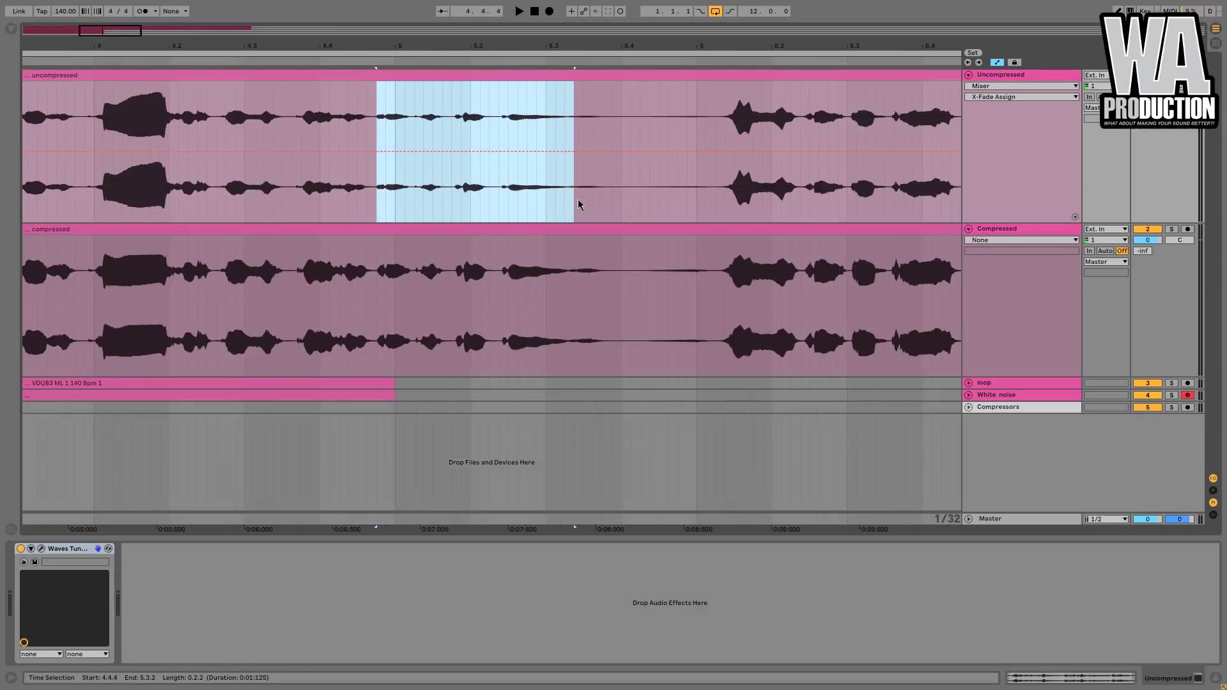
Highlight the passage around the loud peak in the uncompressed clip, from 7.2.1 to 8.1.3.
{"action": "scroll", "coordinate": [578, 203], "scroll_direction": "down", "scroll_amount": 4}
{"action": "left_click_drag", "start_coordinate": [579, 202], "coordinate": [657, 205]}
{"action": "scroll", "coordinate": [646, 201], "scroll_direction": "up", "scroll_amount": 4}
{"action": "scroll", "coordinate": [646, 202], "scroll_direction": "down", "scroll_amount": 4}
{"action": "scroll", "coordinate": [646, 202], "scroll_direction": "down", "scroll_amount": 2}
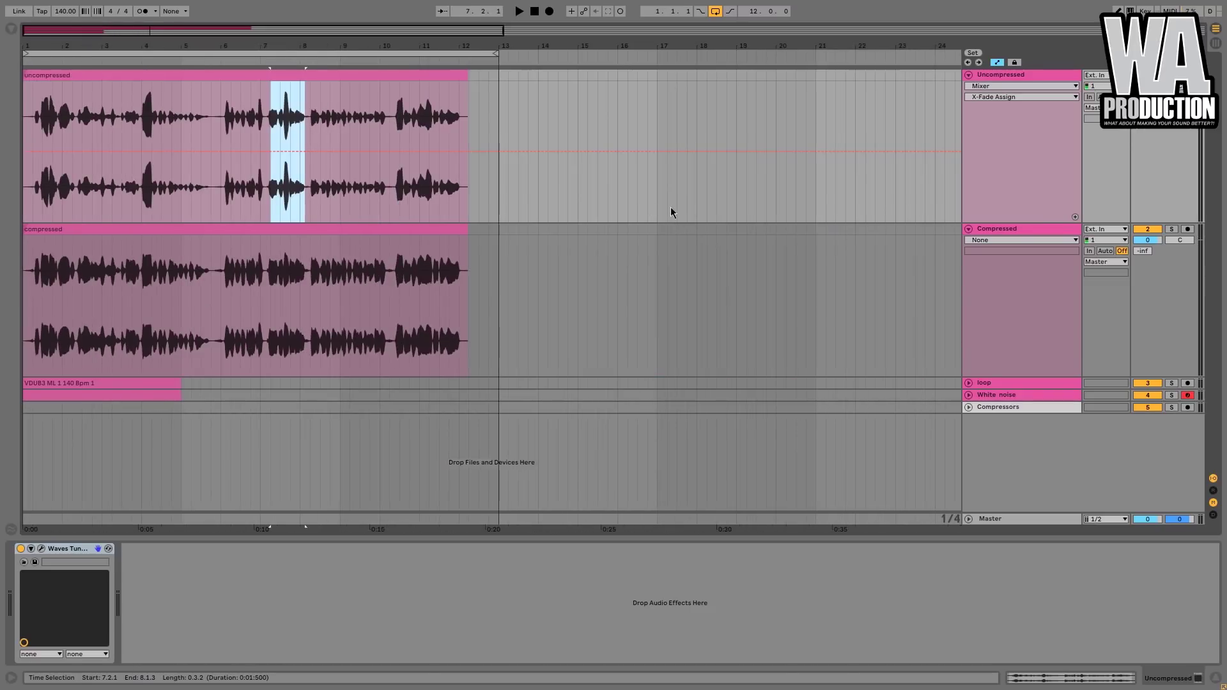
Solo the Compressed track and compare its waveform with the uncompressed one around bars 7 and 8.
{"action": "left_click", "coordinate": [1172, 230]}
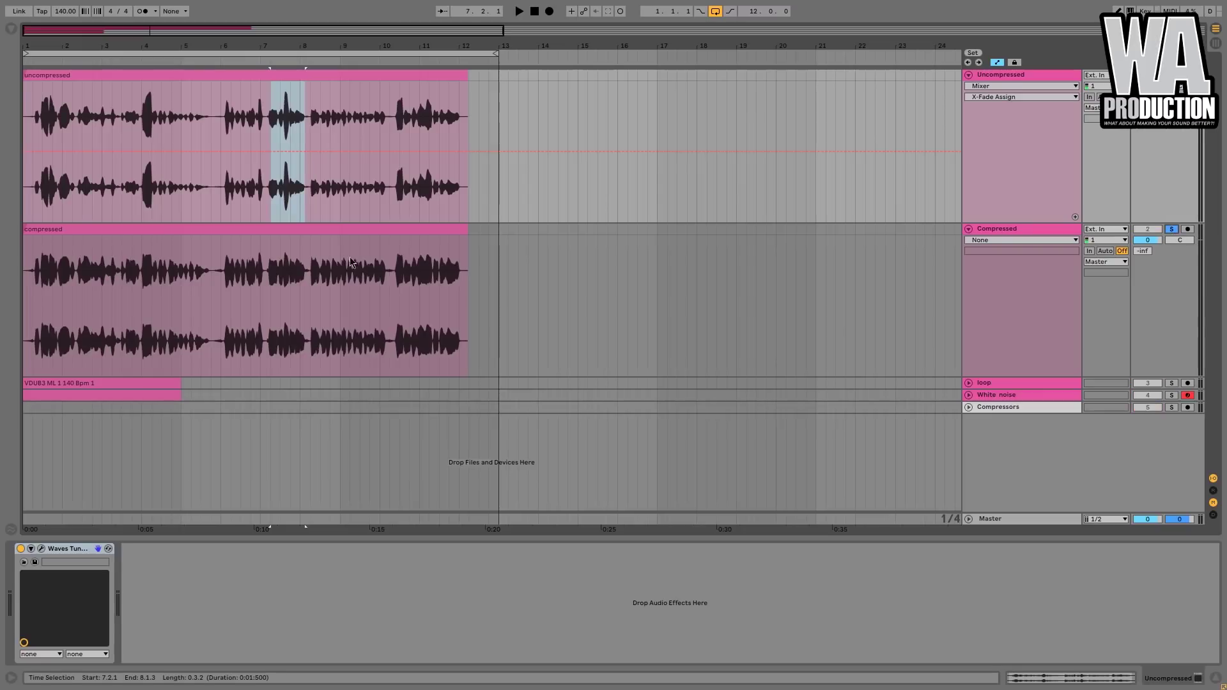
{"action": "scroll", "coordinate": [241, 300], "scroll_direction": "up", "scroll_amount": 3}
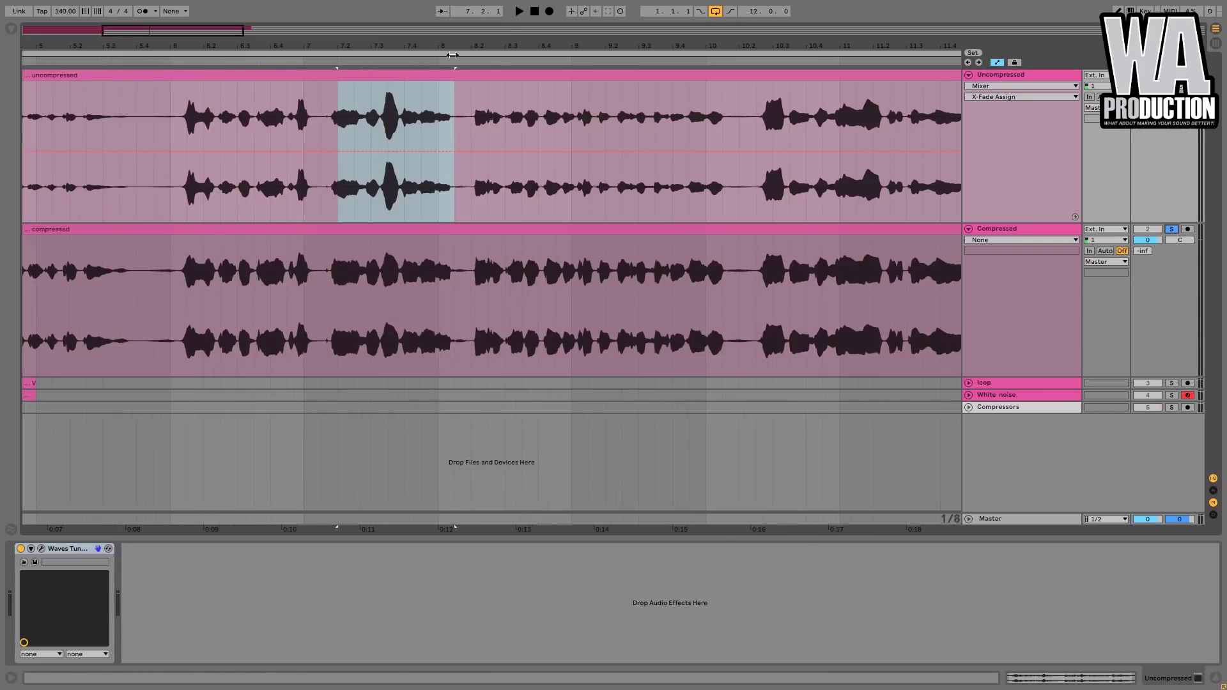
{"action": "scroll", "coordinate": [765, 118], "scroll_direction": "up", "scroll_amount": 5}
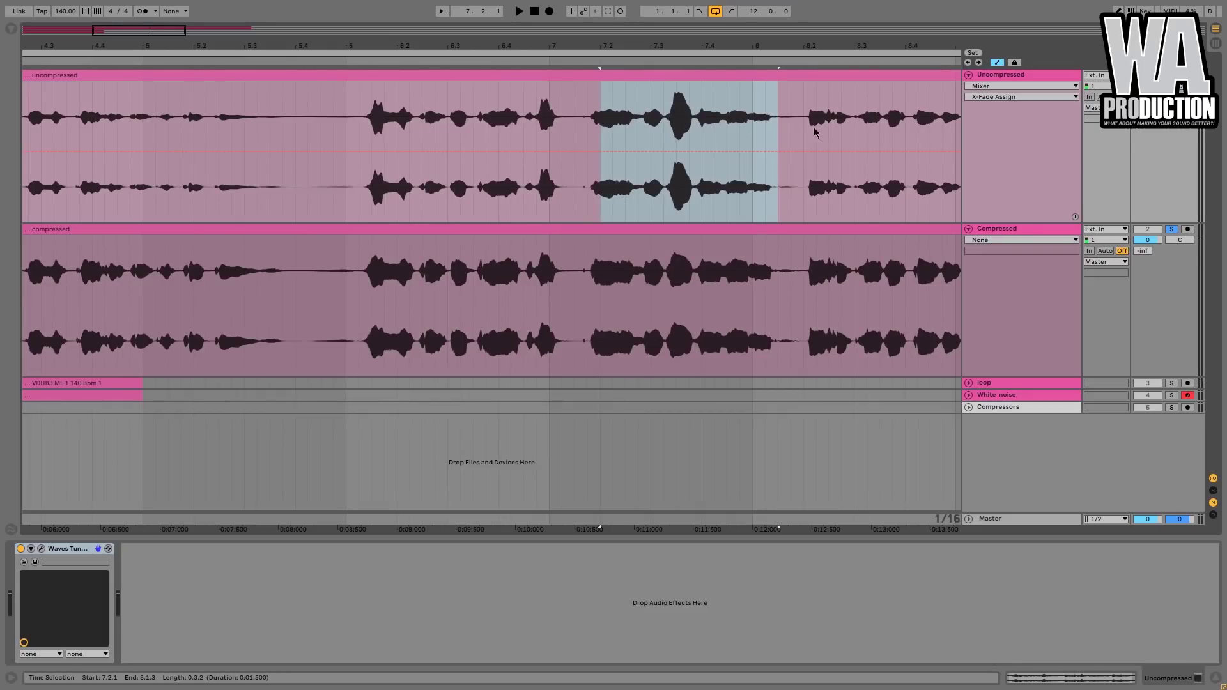
{"action": "scroll", "coordinate": [814, 132], "scroll_direction": "down", "scroll_amount": 5}
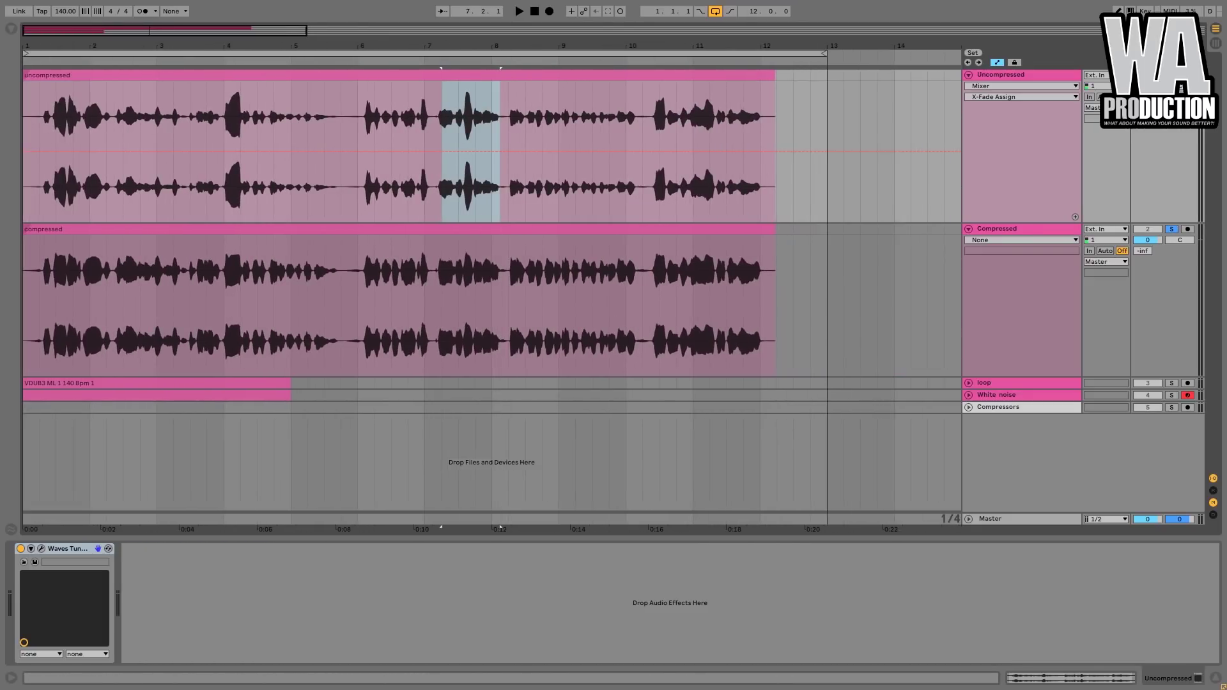
Solo the Uncompressed track instead of the Compressed one and audition it from 1.2.1.
{"action": "left_click", "coordinate": [1171, 228]}
{"action": "left_click", "coordinate": [36, 202]}
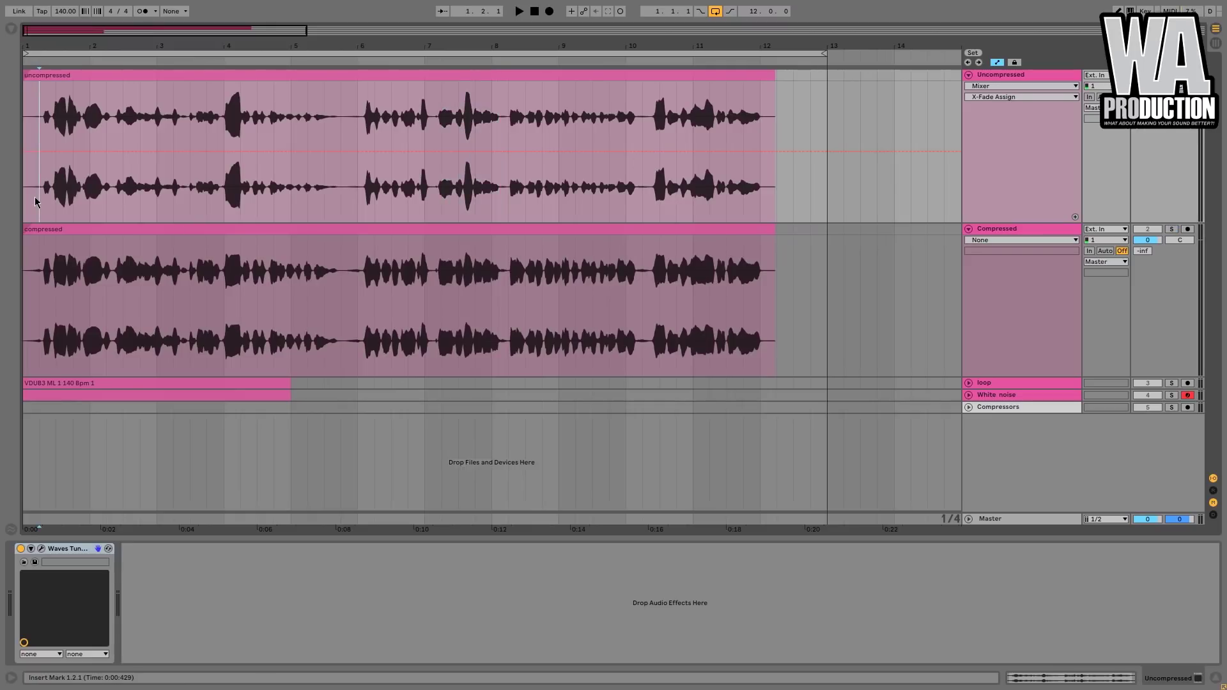
{"action": "key", "text": "space"}
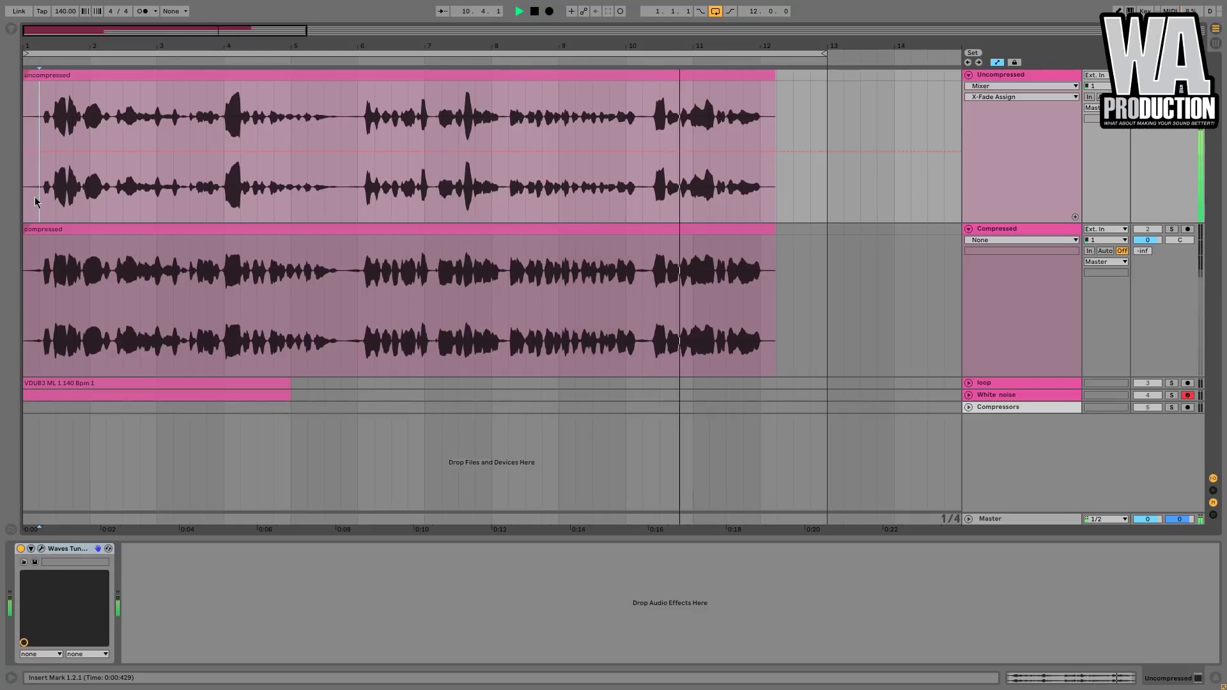
{"action": "key", "text": "space"}
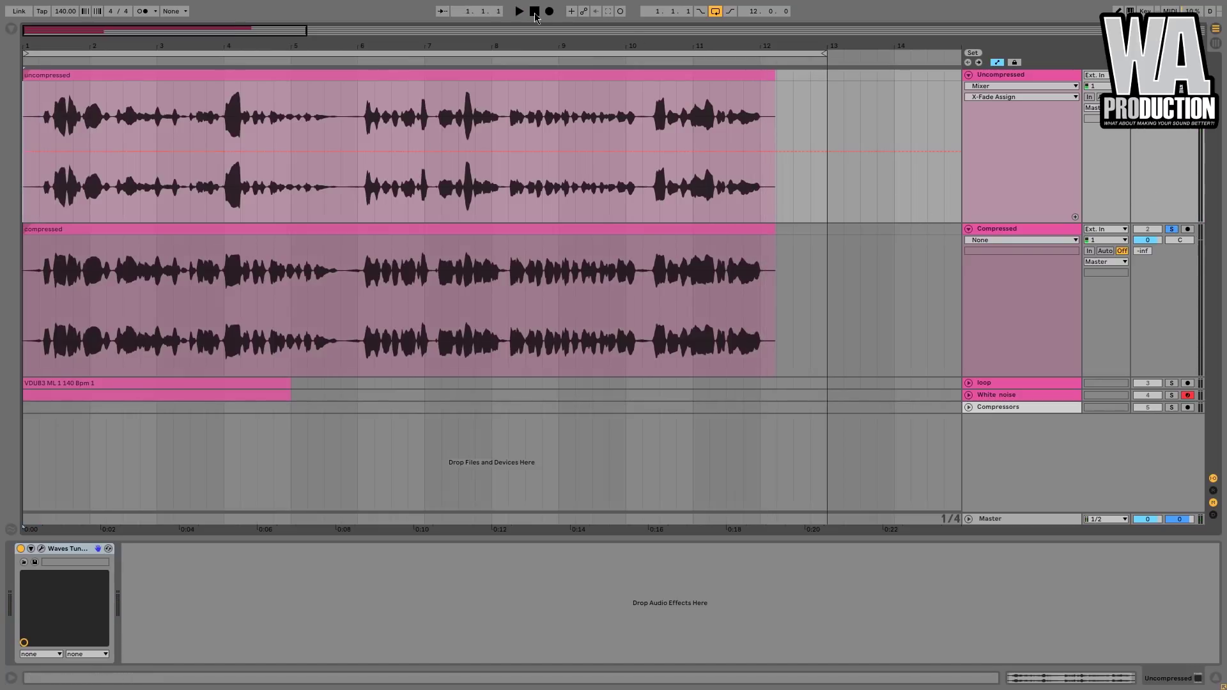
Audition the soloed Compressed track from the start of the arrangement and stop playback after the clip ends.
{"action": "left_click_drag", "start_coordinate": [308, 44], "coordinate": [400, 44]}
{"action": "key", "text": "space"}
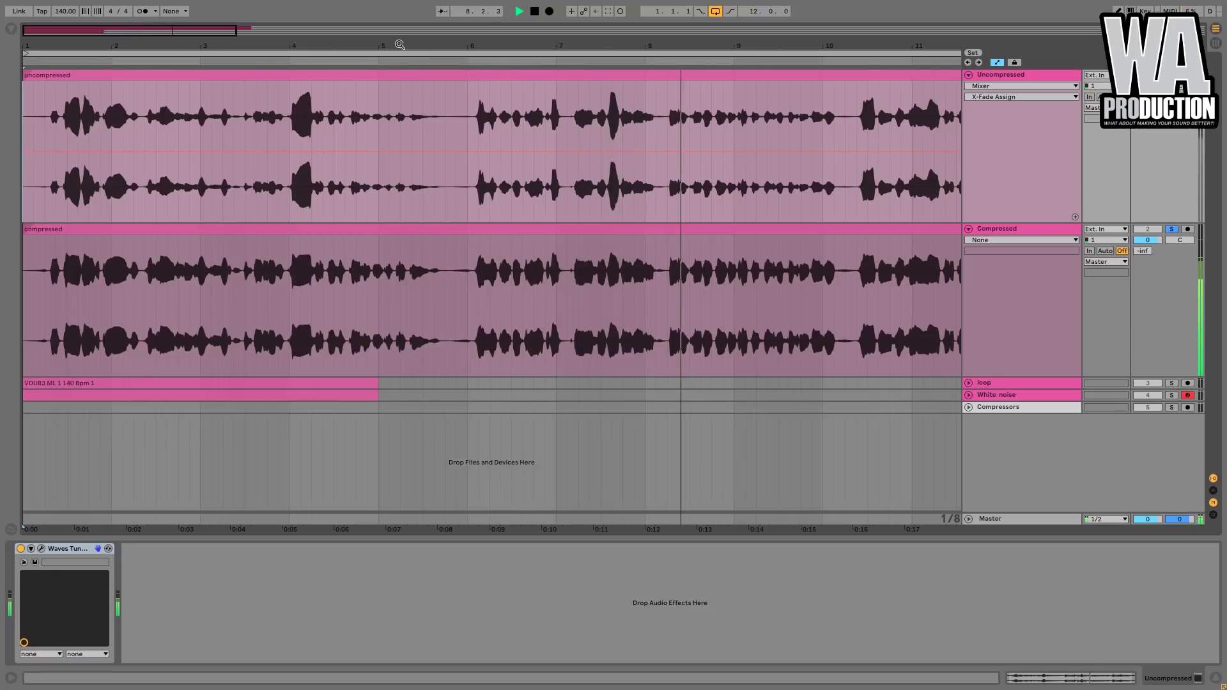
{"action": "left_click_drag", "start_coordinate": [400, 44], "coordinate": [400, 24]}
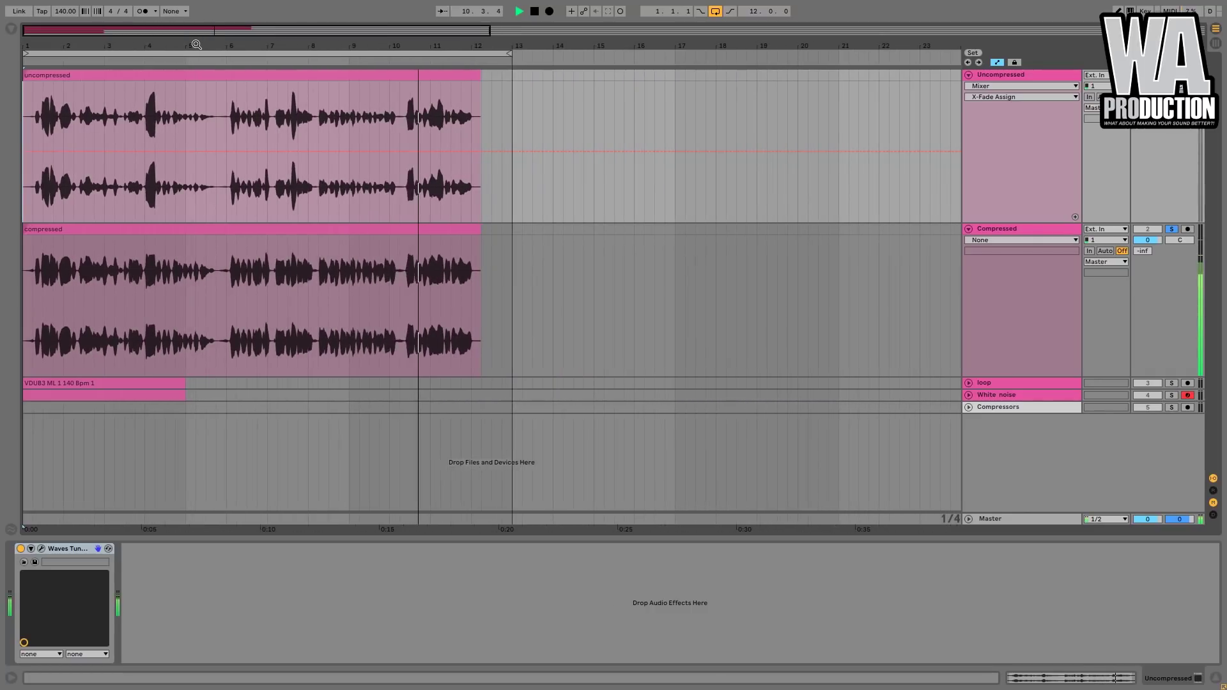
{"action": "key", "text": "space"}
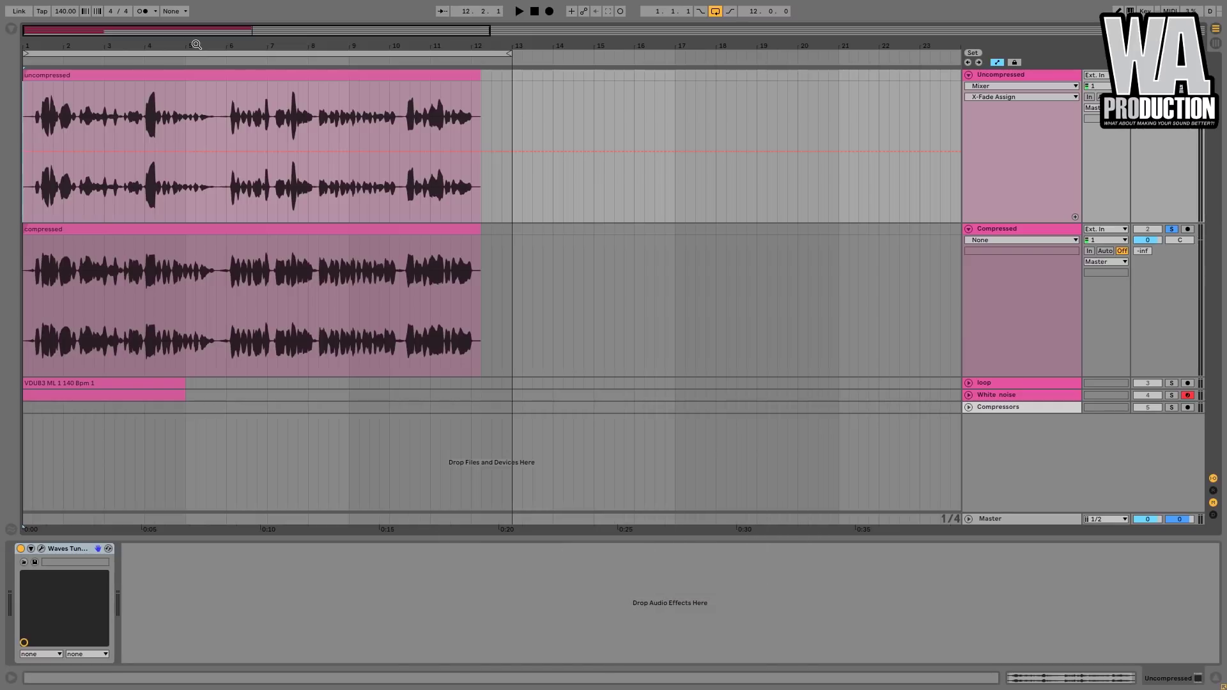
Unfold the loop track and set the arrangement loop to its four-bar clip, from 1.1.1 to 5.1.1.
{"action": "left_click", "coordinate": [970, 385]}
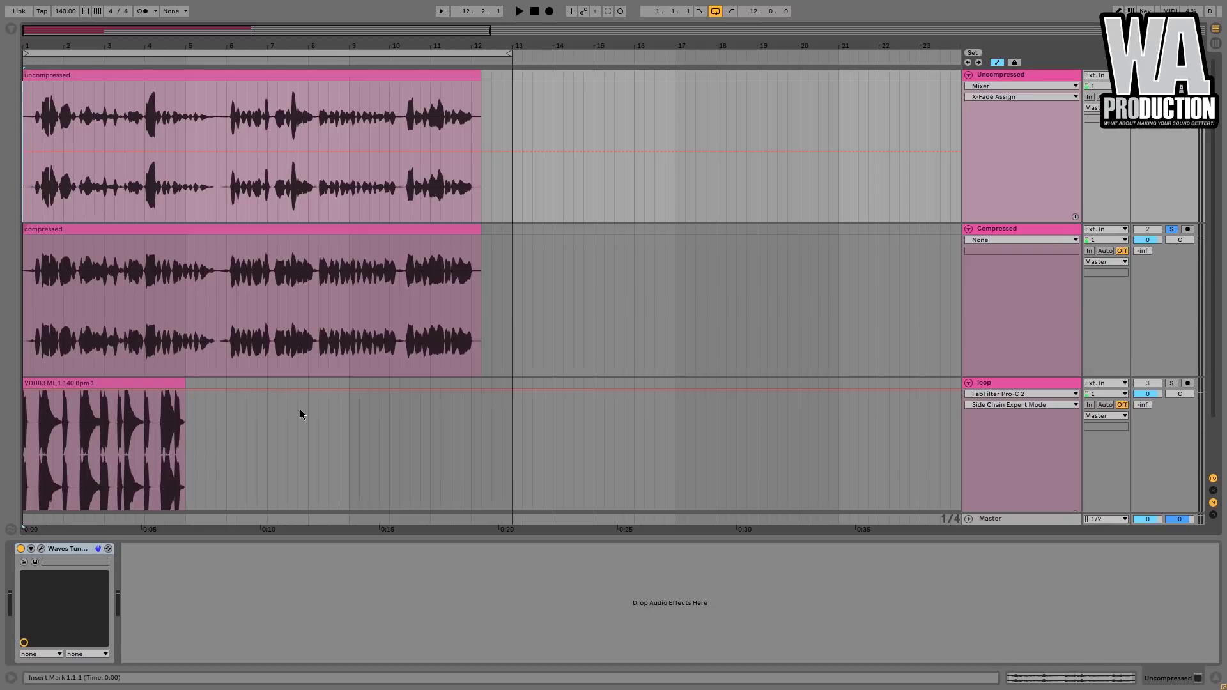
{"action": "scroll", "coordinate": [192, 410], "scroll_direction": "down", "scroll_amount": 2}
{"action": "left_click_drag", "start_coordinate": [186, 402], "coordinate": [1, 404]}
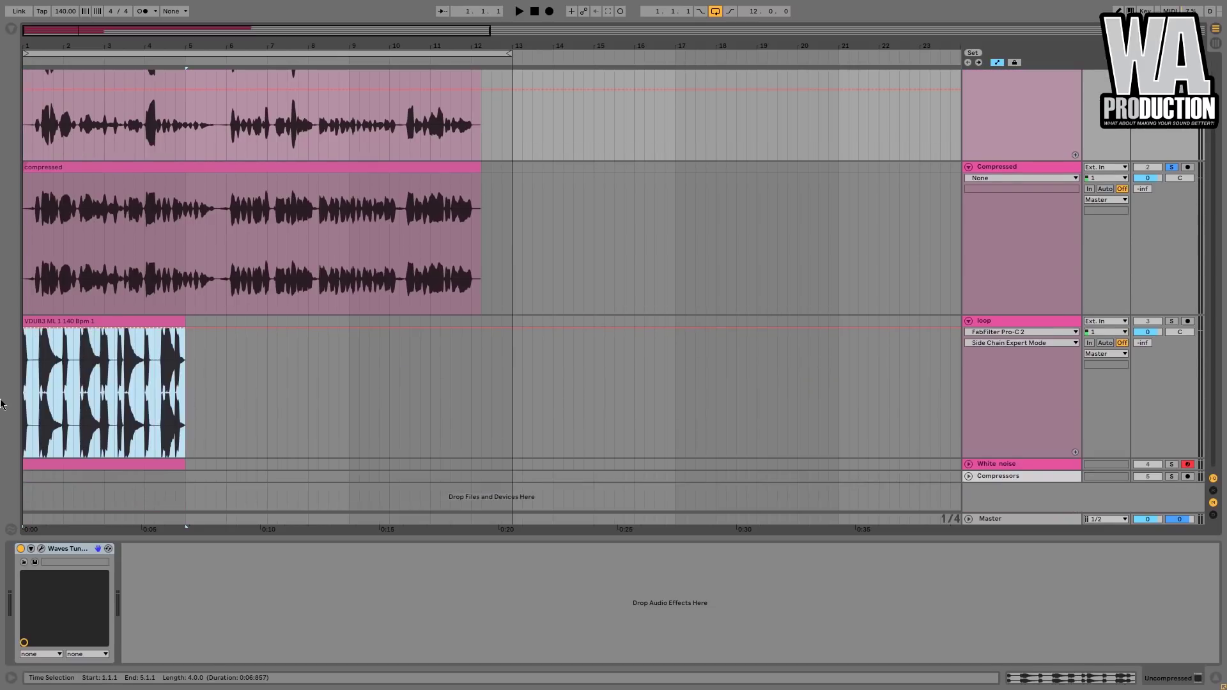
{"action": "key", "text": "ctrl+l"}
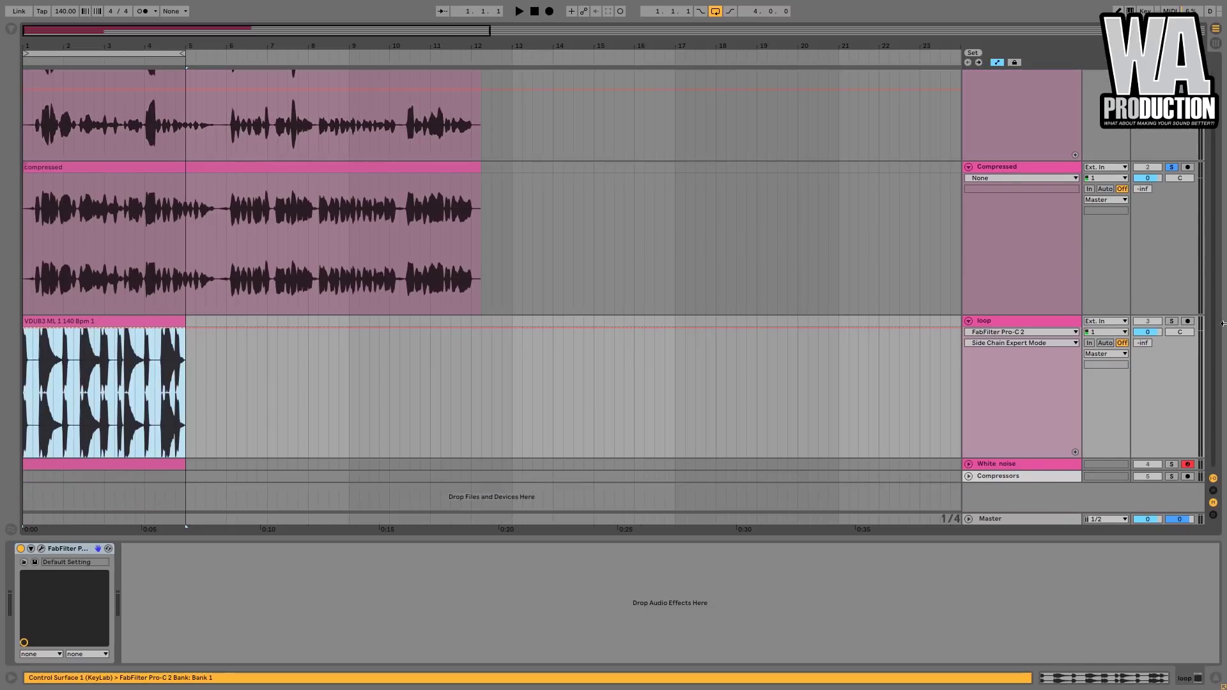
Solo the loop track and play its drum clip, looking closely at the waveform before stopping playback.
{"action": "left_click", "coordinate": [1171, 321]}
{"action": "key", "text": "space"}
{"action": "key", "text": "plus"}
{"action": "key", "text": "plus"}
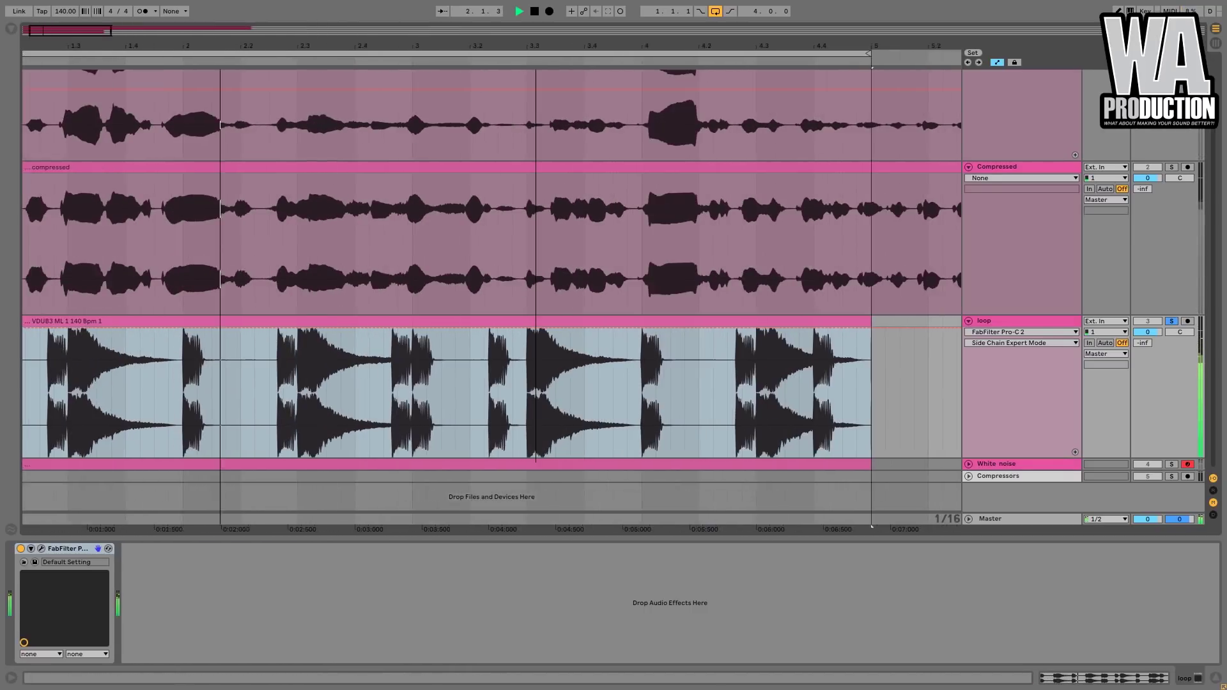
{"action": "key", "text": "plus"}
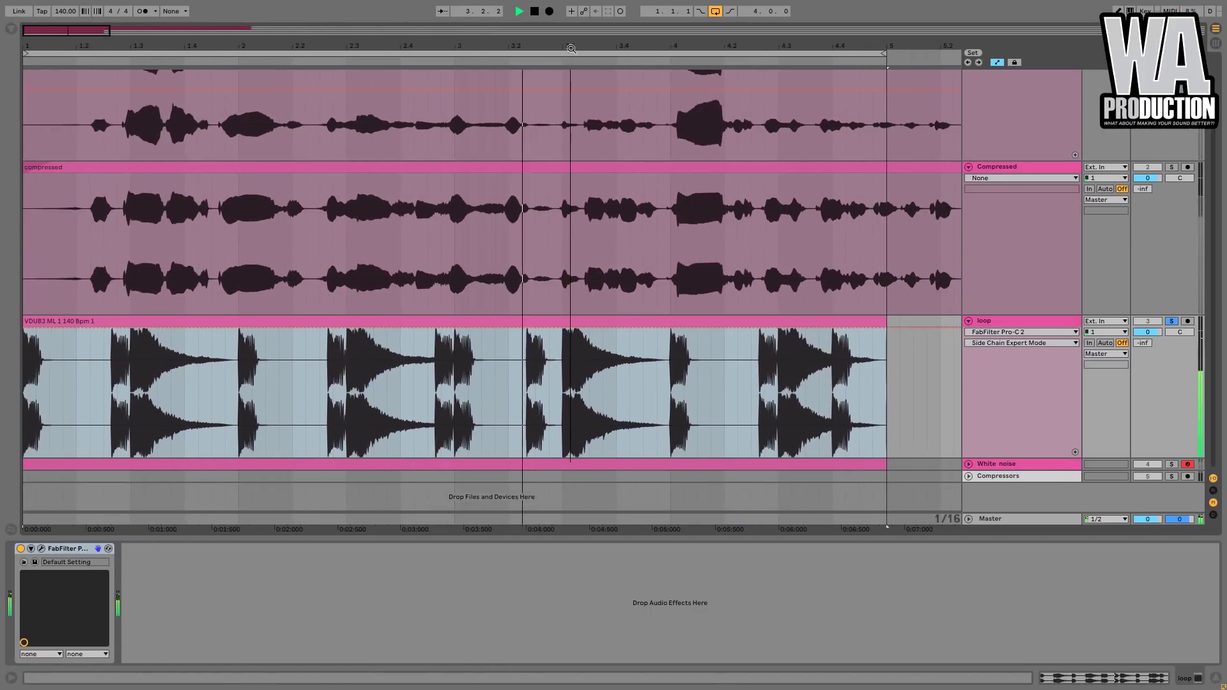
{"action": "key", "text": "space"}
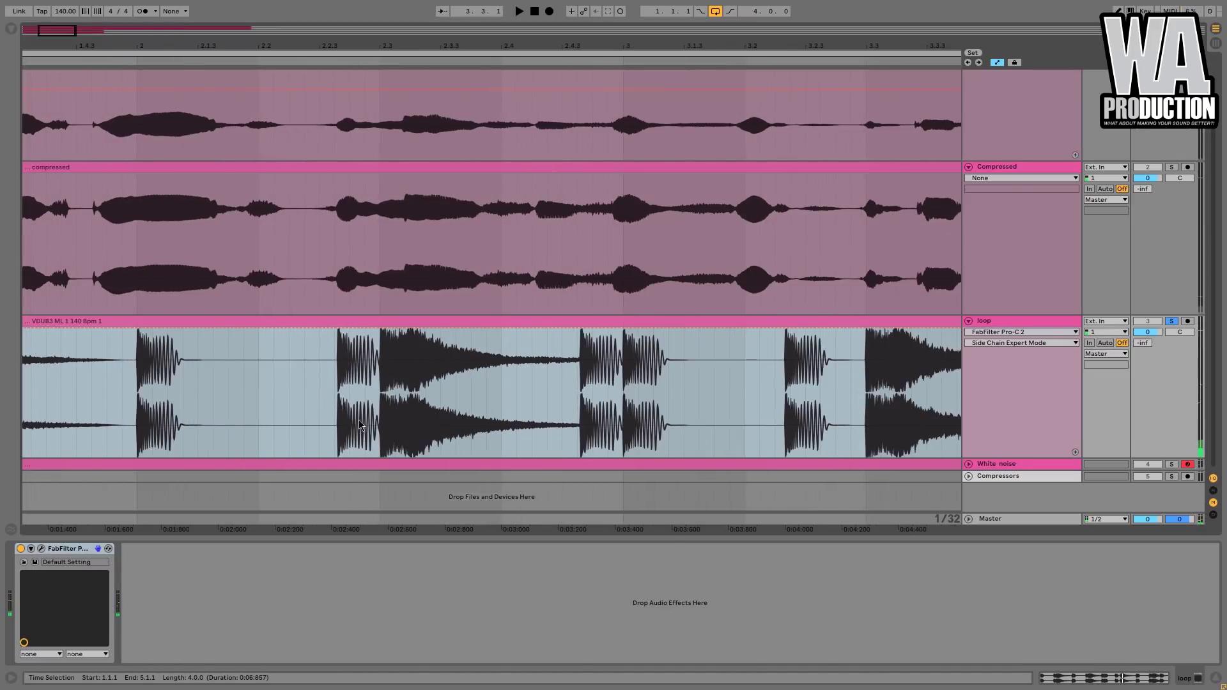
Highlight the transient of the drum hit at 2.3.1 in the loop clip, then its decaying tail up to 2.4.3.
{"action": "scroll", "coordinate": [383, 429], "scroll_direction": "up", "scroll_amount": 3}
{"action": "left_click_drag", "start_coordinate": [384, 429], "coordinate": [441, 429]}
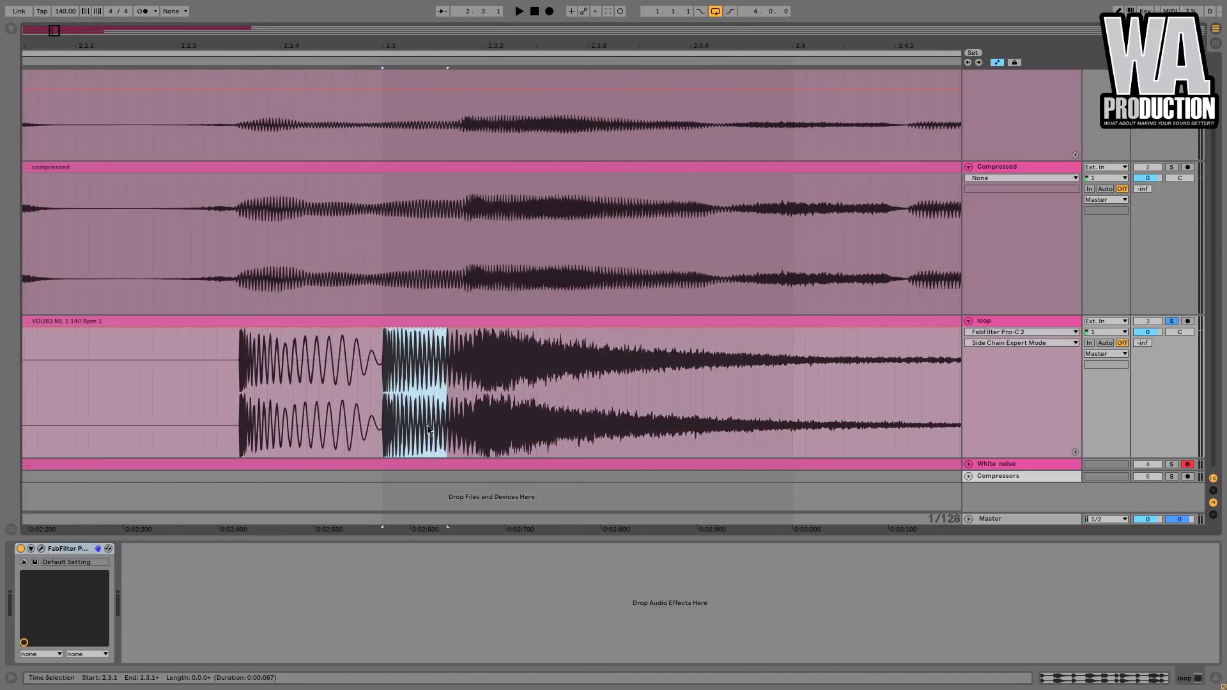
{"action": "scroll", "coordinate": [441, 430], "scroll_direction": "up", "scroll_amount": 2}
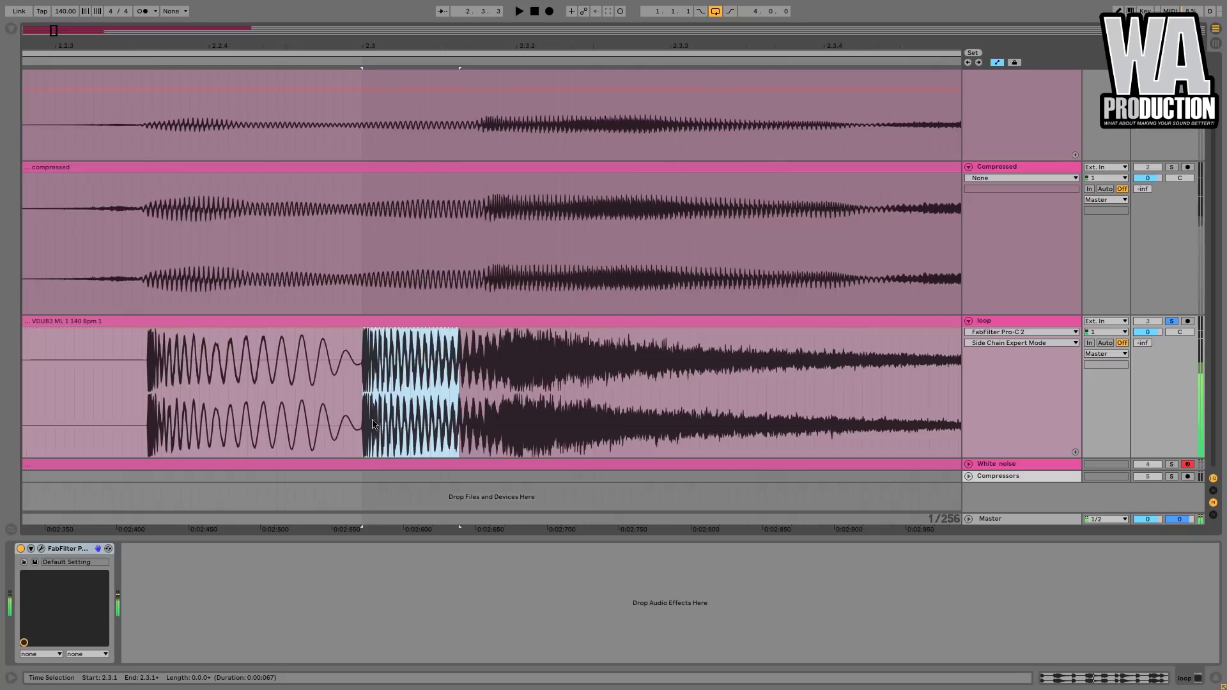
{"action": "scroll", "coordinate": [405, 430], "scroll_direction": "down", "scroll_amount": 2}
{"action": "left_click_drag", "start_coordinate": [410, 433], "coordinate": [669, 430]}
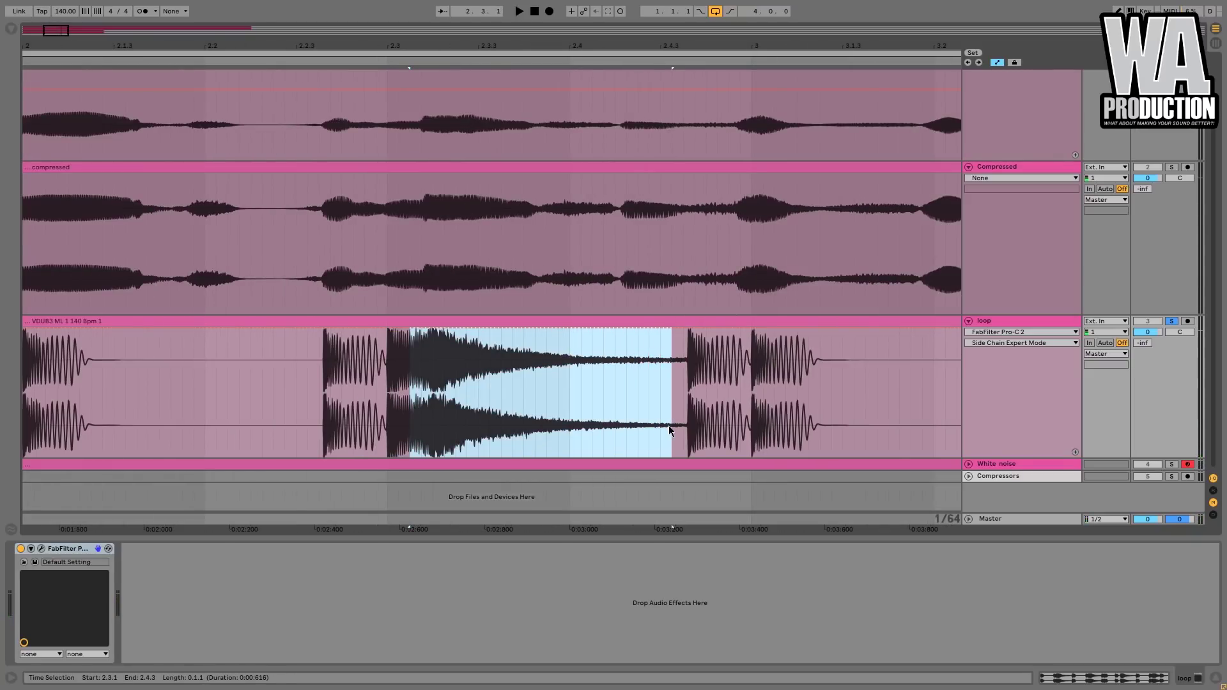
Audition the highlighted decaying tail from 2.3.1 on the loop track and widen the view to the whole clip.
{"action": "key", "text": "space"}
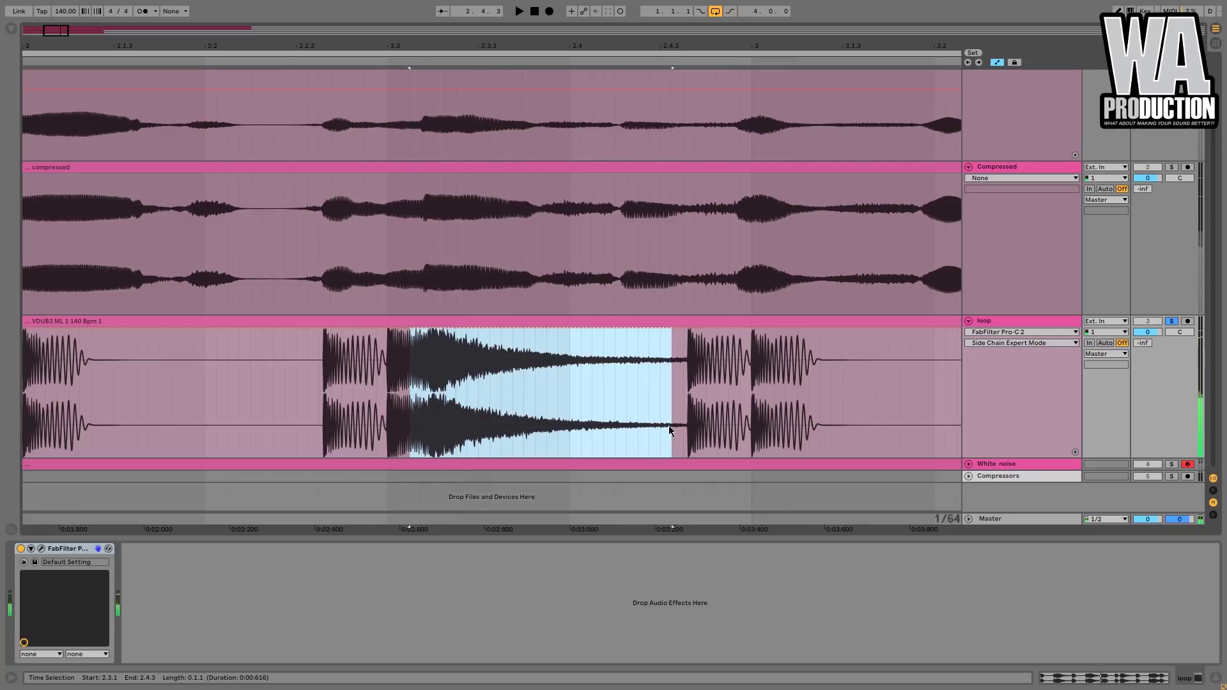
{"action": "key", "text": "space"}
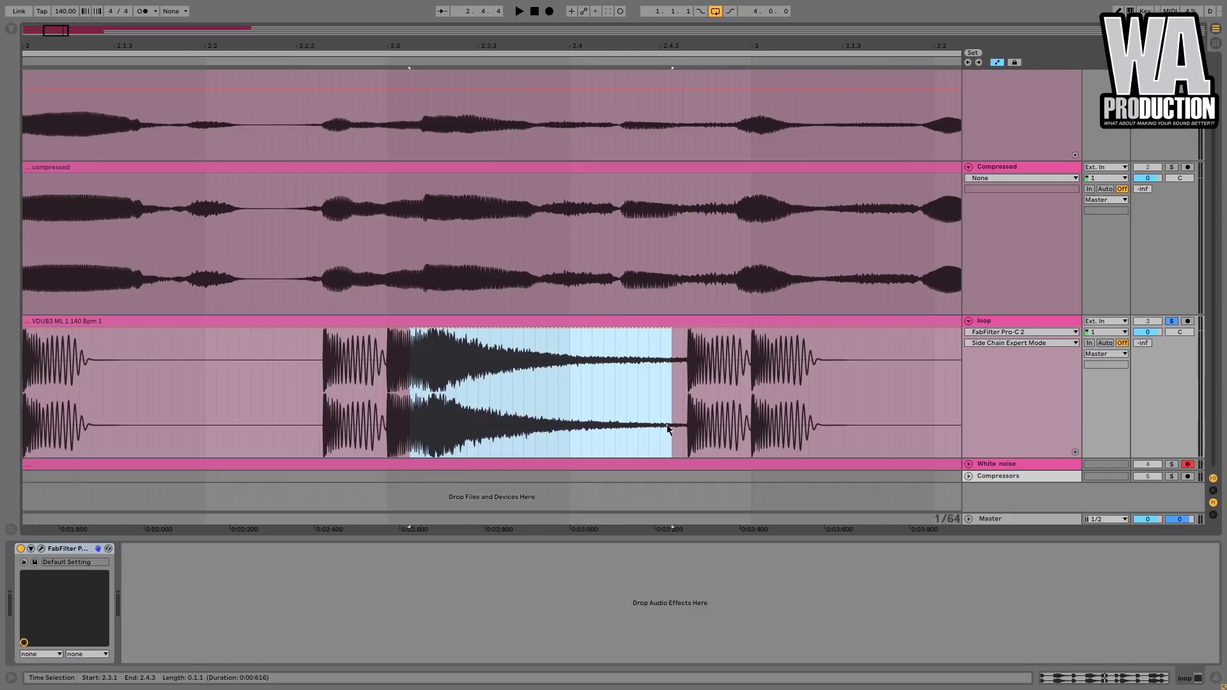
{"action": "key", "text": "minus"}
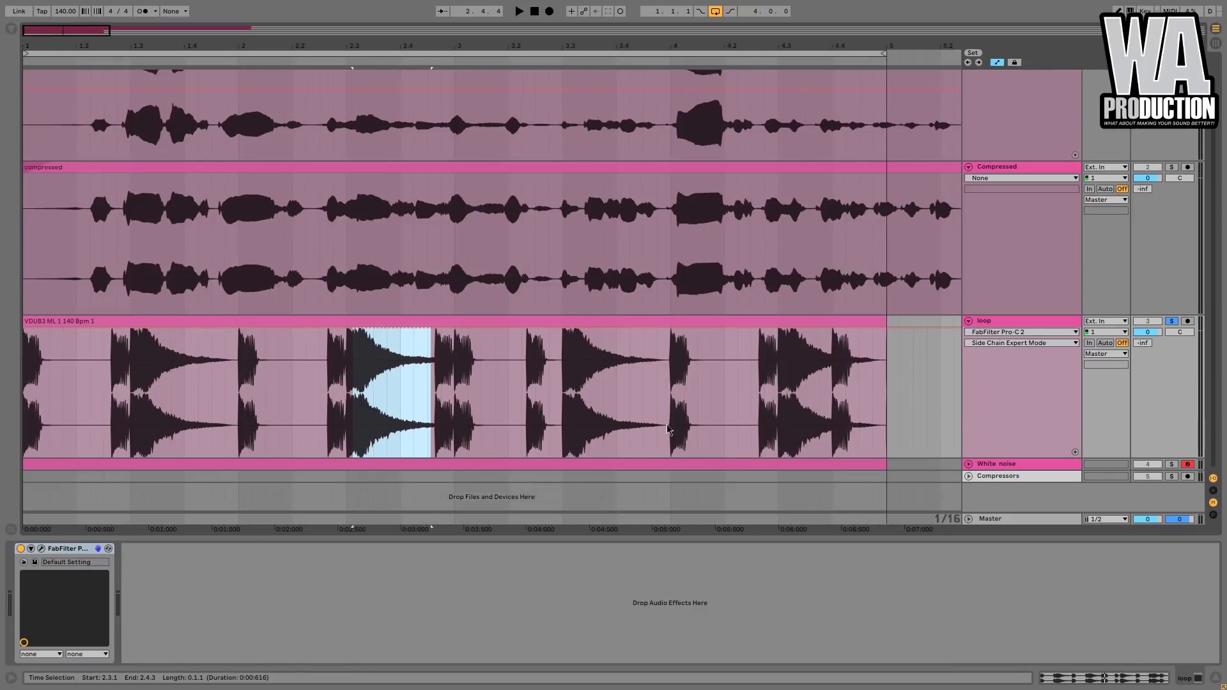
{"action": "key", "text": "minus"}
{"action": "key", "text": "space"}
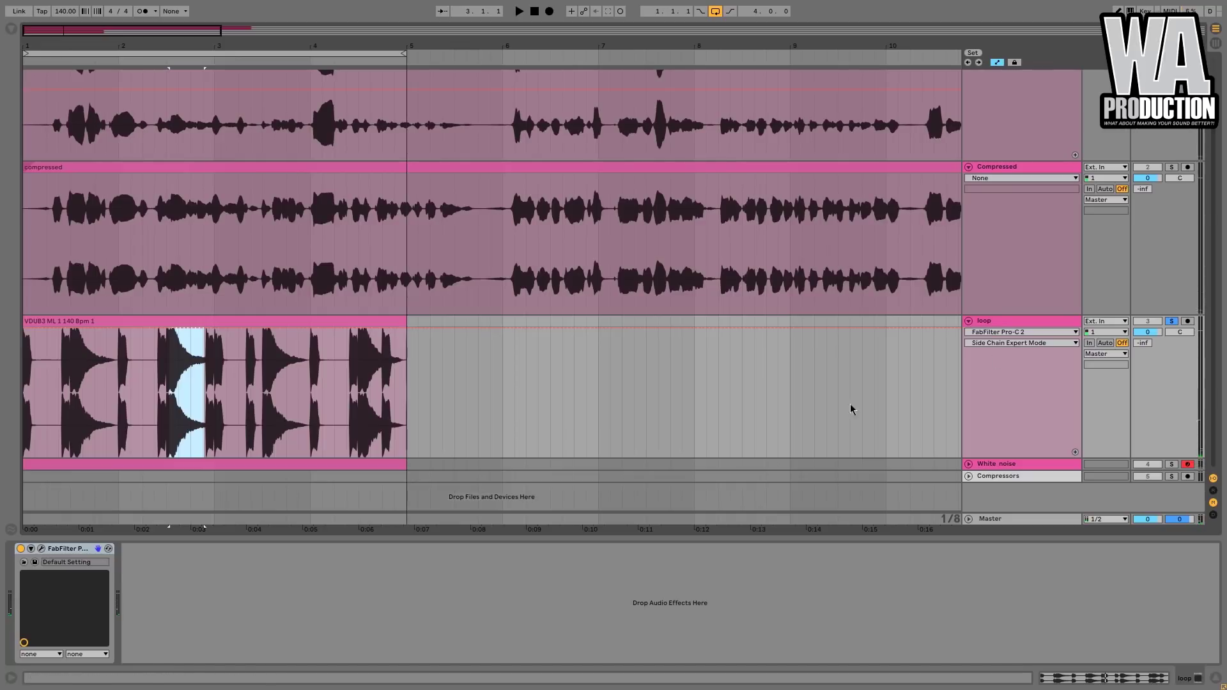
Open FabFilter Pro-C 2 on the loop track, load the Drums > Kick preset Punchy Rock Kick 01 bM, and move its window clear of the waveform.
{"action": "left_click", "coordinate": [40, 548]}
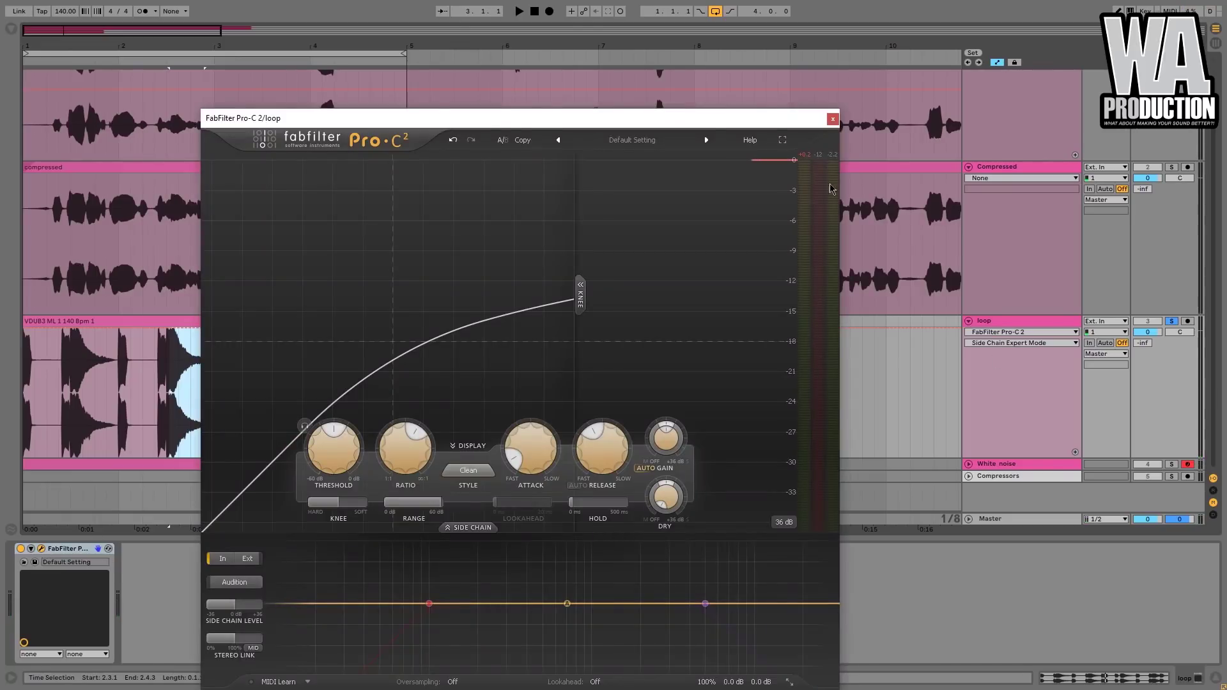
{"action": "left_click_drag", "start_coordinate": [706, 126], "coordinate": [957, 387]}
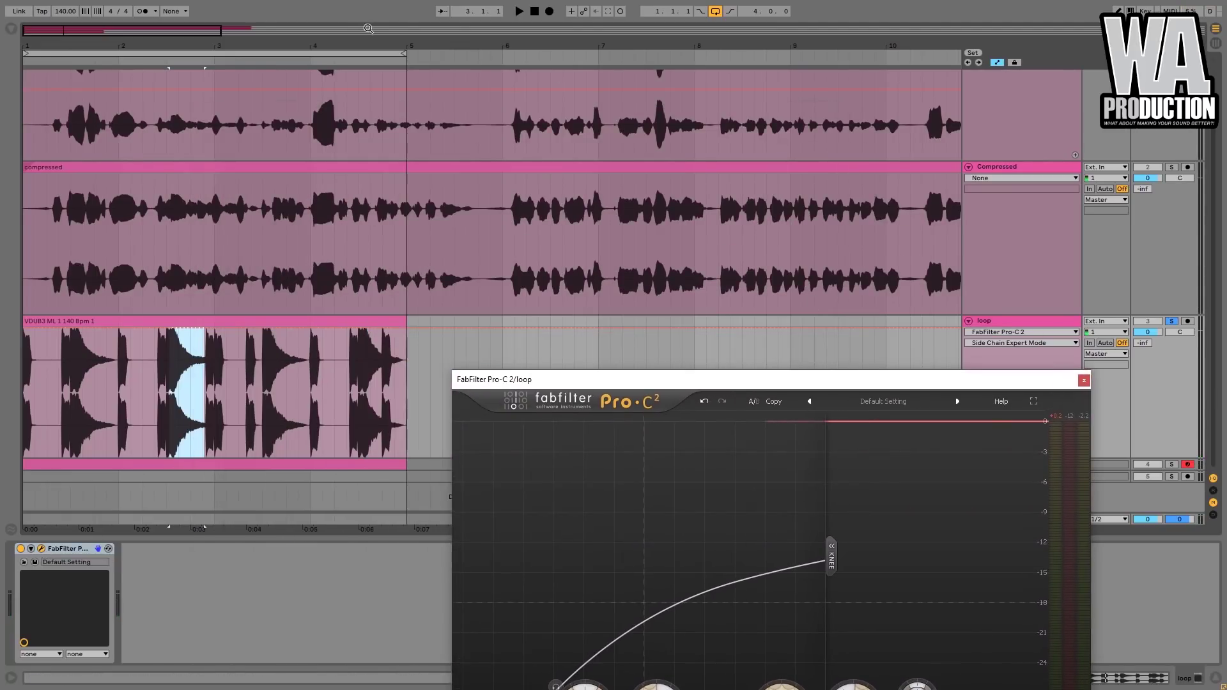
{"action": "key", "text": "plus"}
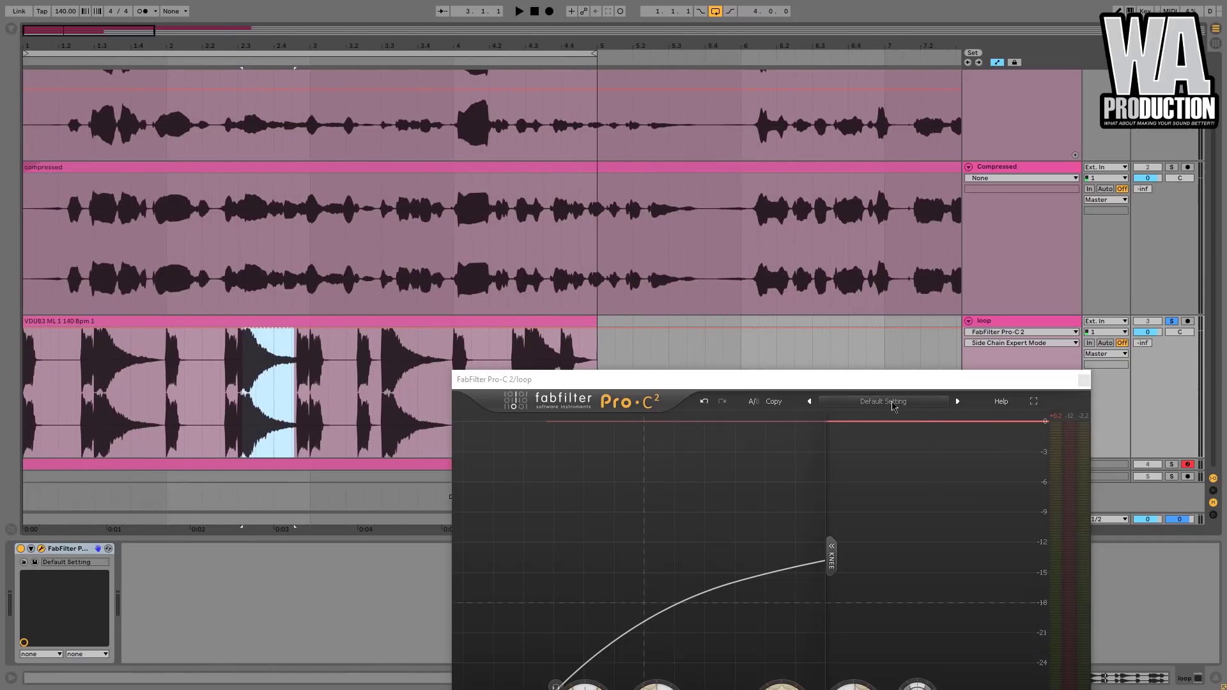
{"action": "left_click", "coordinate": [893, 407]}
{"action": "mouse_move", "coordinate": [887, 434]}
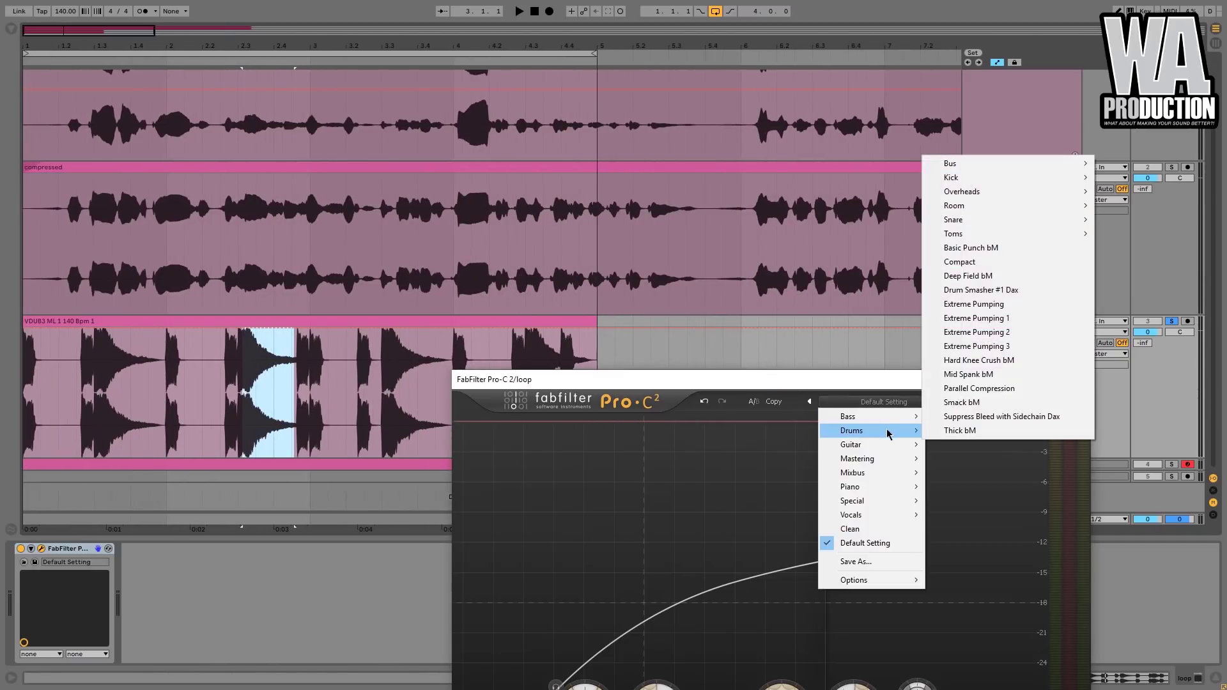
{"action": "mouse_move", "coordinate": [1095, 177]}
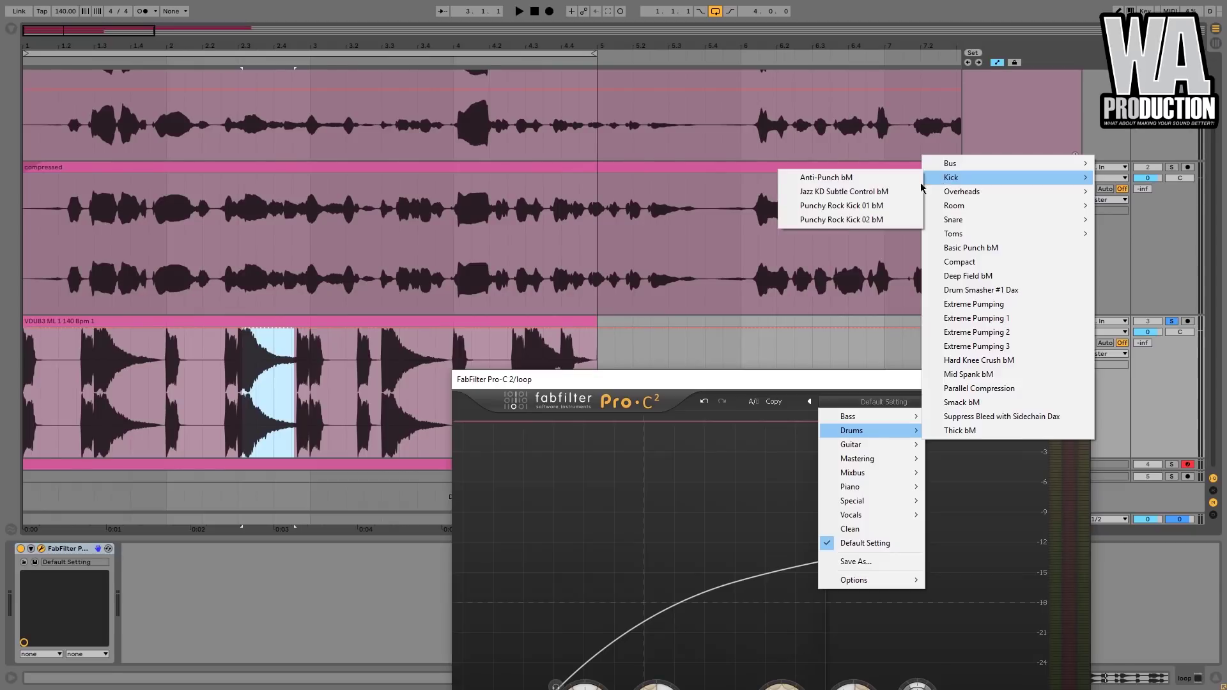
{"action": "left_click", "coordinate": [879, 206]}
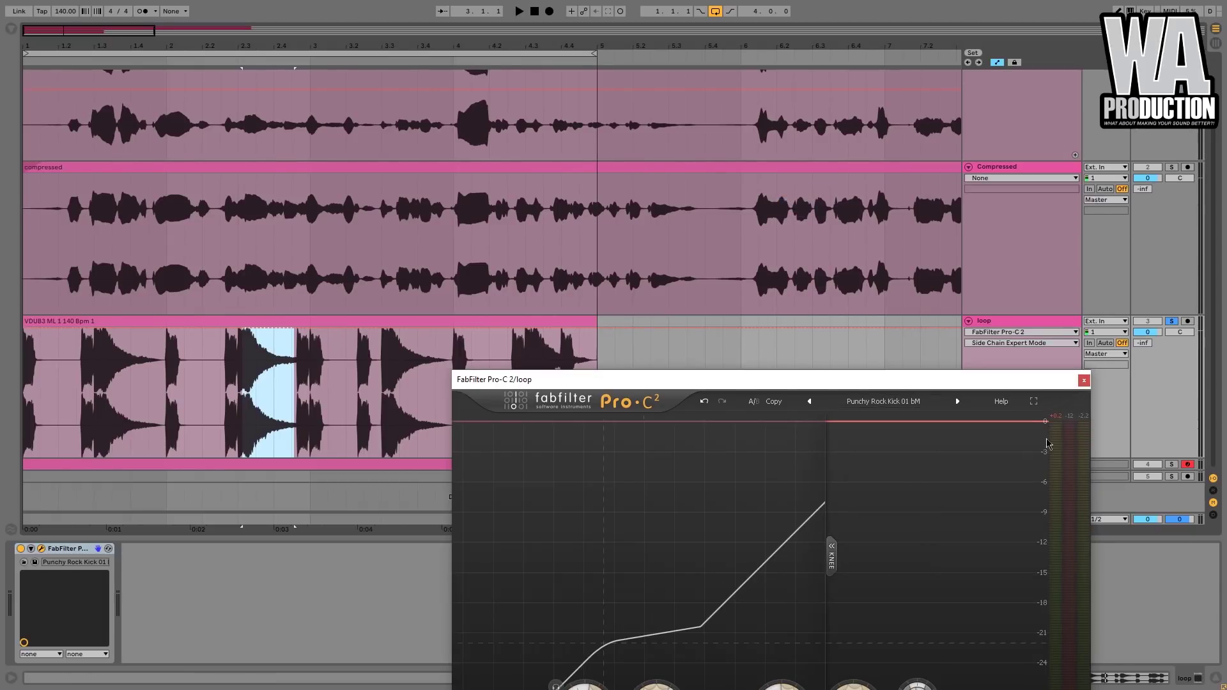
{"action": "left_click_drag", "start_coordinate": [1048, 379], "coordinate": [1049, 490]}
Select the first kick from 1.1.1 to 1.2.1 in the loop clip and audition it through the compressor.
{"action": "left_click_drag", "start_coordinate": [39, 50], "coordinate": [38, 73]}
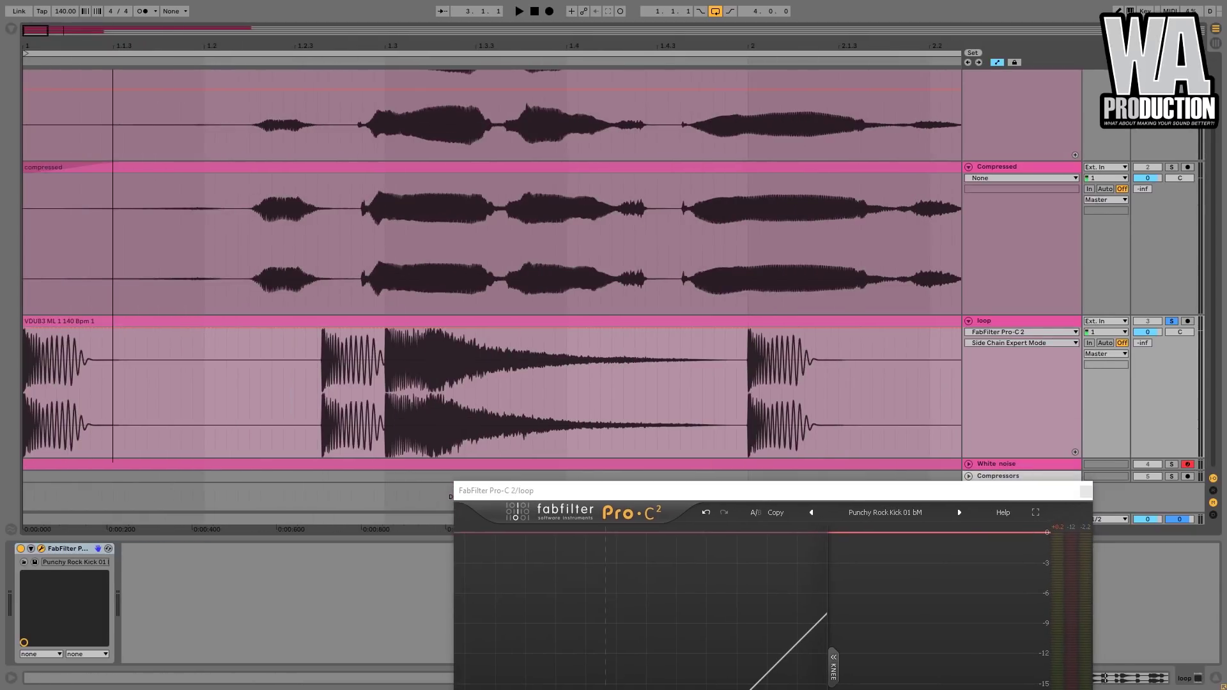
{"action": "left_click_drag", "start_coordinate": [204, 417], "coordinate": [6, 415]}
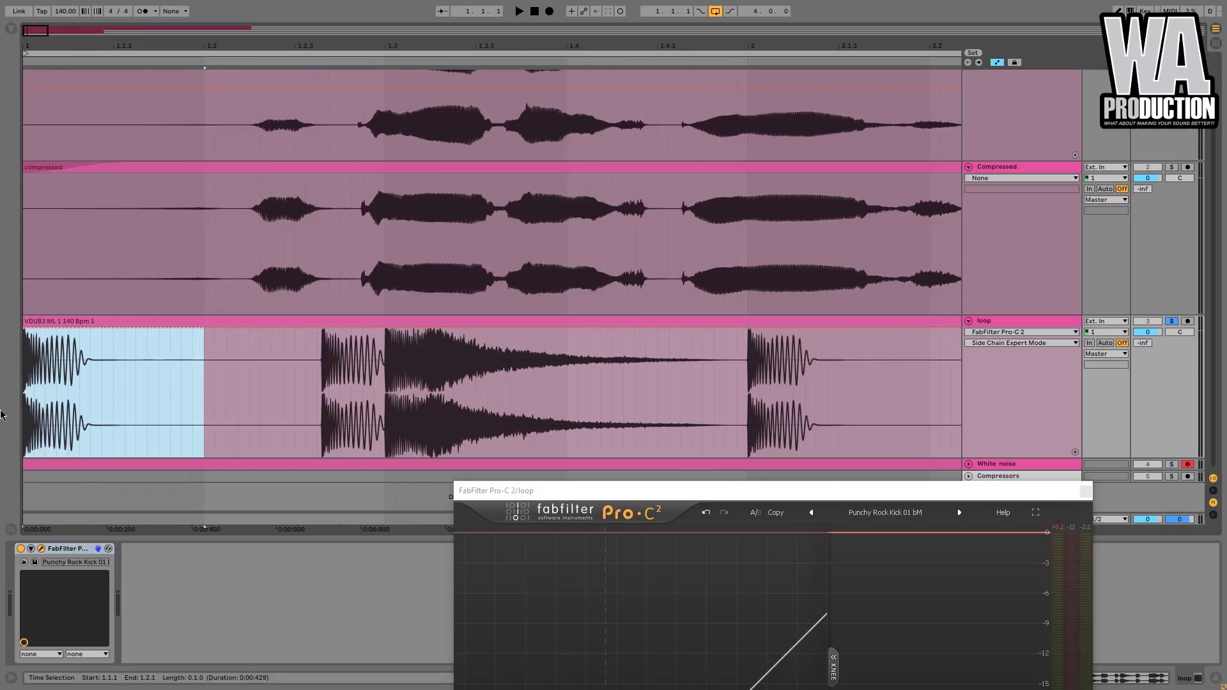
{"action": "key", "text": "space"}
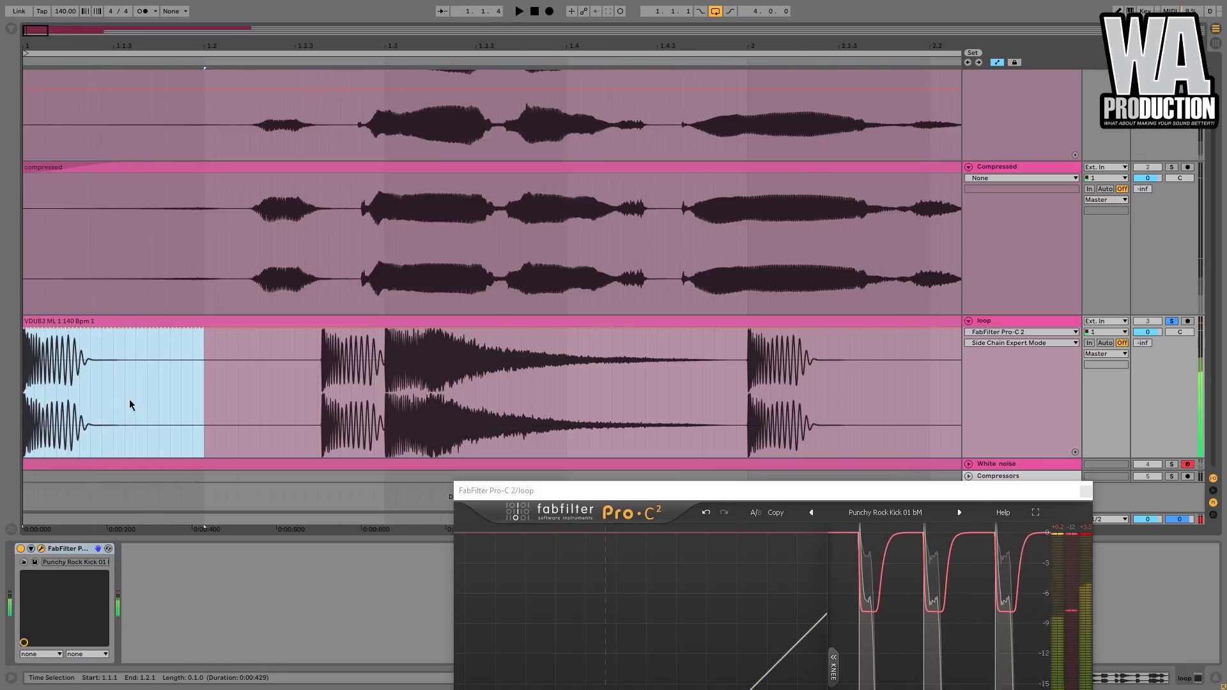
Copy the selected kick to 6.1.1 on the loop track and duplicate it three times to fill the bar.
{"action": "key", "text": "minus"}
{"action": "key", "text": "minus"}
{"action": "key", "text": "minus"}
{"action": "left_click", "coordinate": [81, 358]}
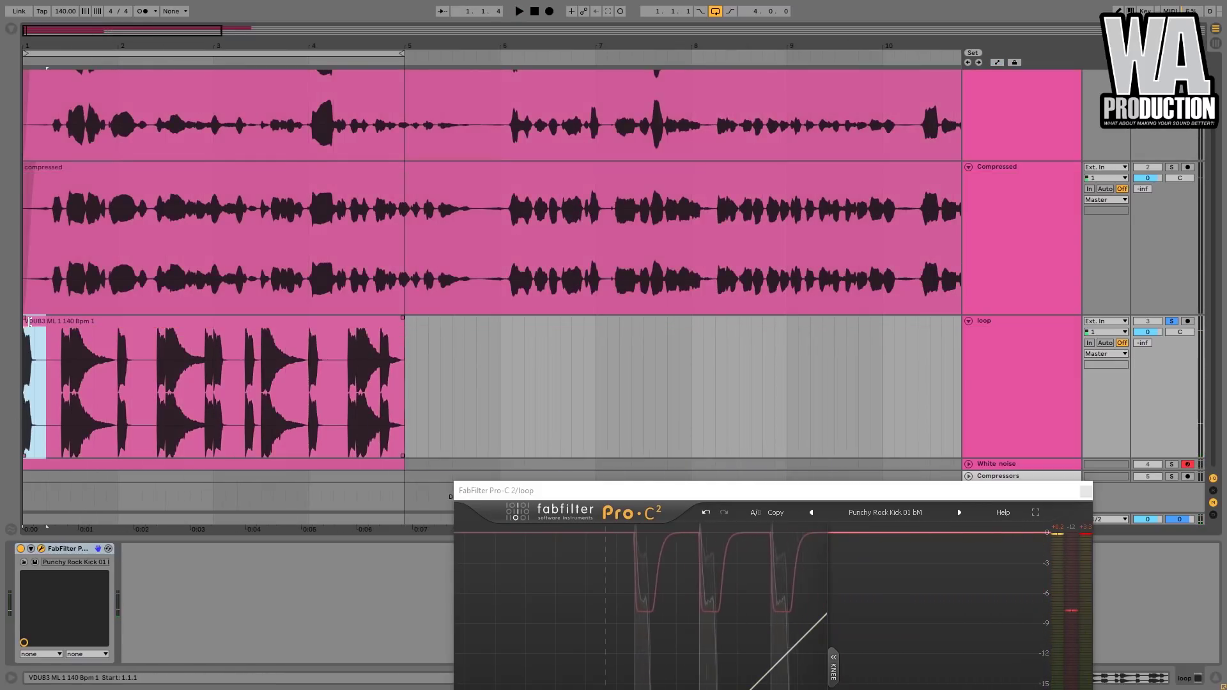
{"action": "left_click_drag", "start_coordinate": [286, 354], "coordinate": [531, 366]}
{"action": "key", "text": "ctrl+d"}
{"action": "key", "text": "ctrl+d"}
{"action": "key", "text": "ctrl+d"}
Play the four copied kicks from 6.1.1 through Pro-C 2 and move the plug-in window away from the clips.
{"action": "left_click", "coordinate": [501, 383]}
{"action": "key", "text": "space"}
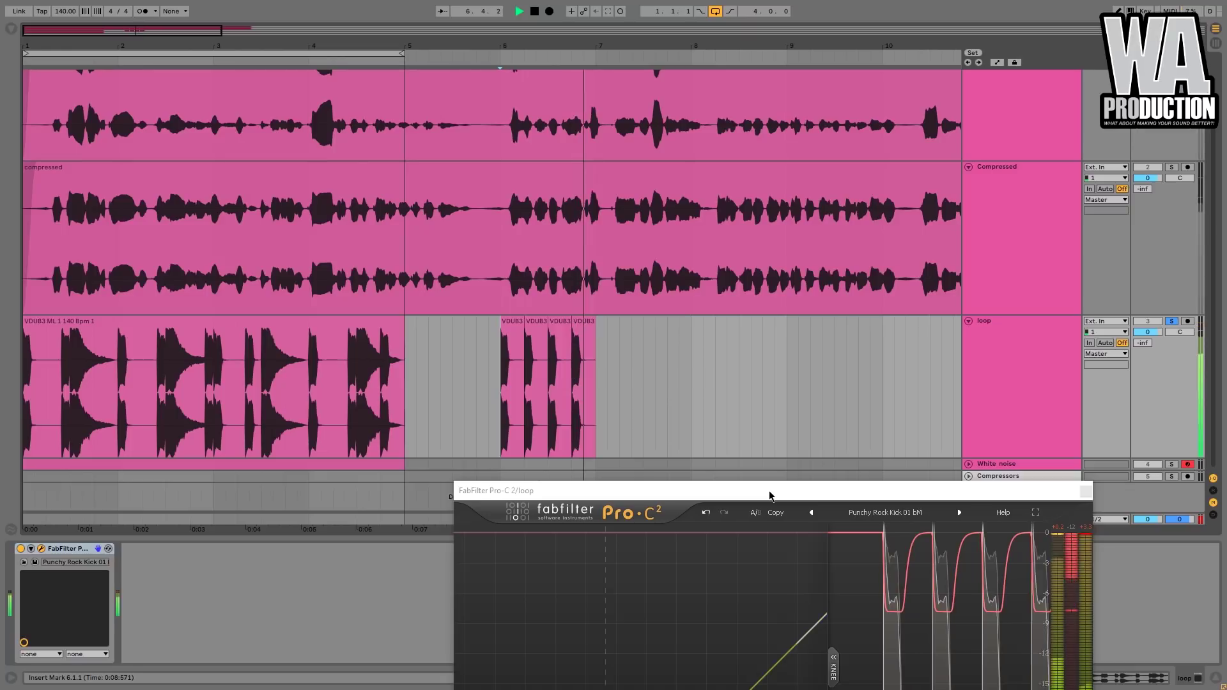
{"action": "left_click_drag", "start_coordinate": [765, 488], "coordinate": [934, 338]}
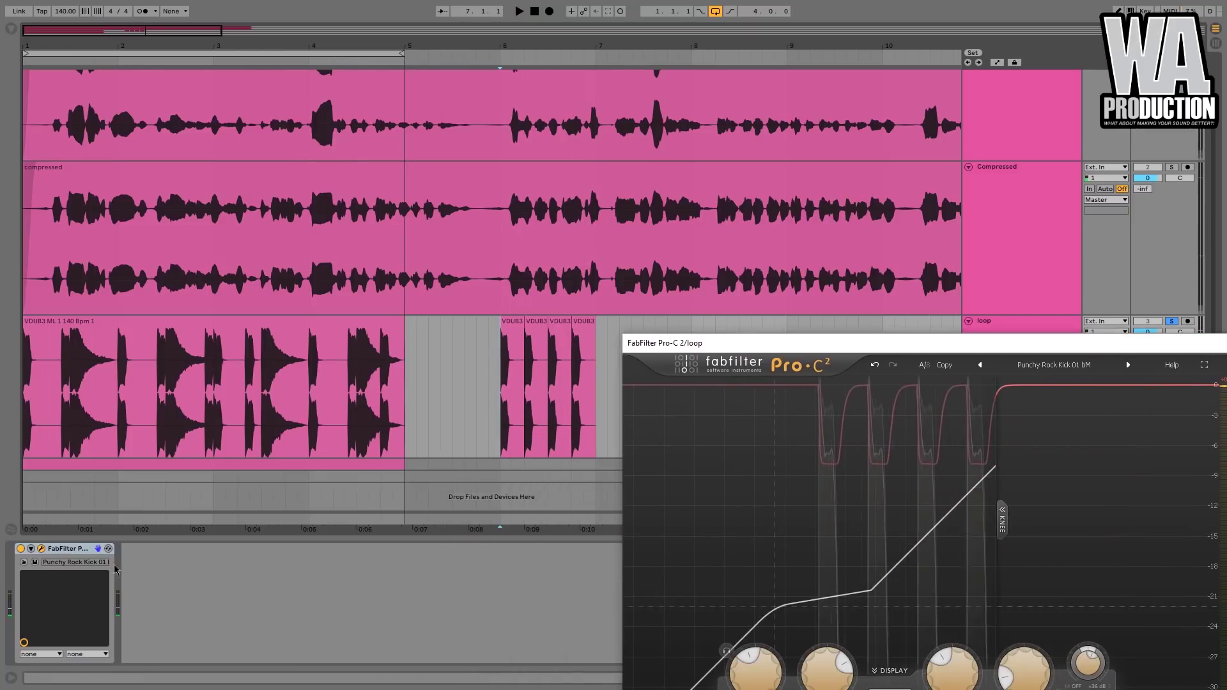
Compare the four kicks with Pro-C 2 bypassed and enabled, leaving it enabled, and close the plug-in window.
{"action": "left_click", "coordinate": [21, 549]}
{"action": "key", "text": "space"}
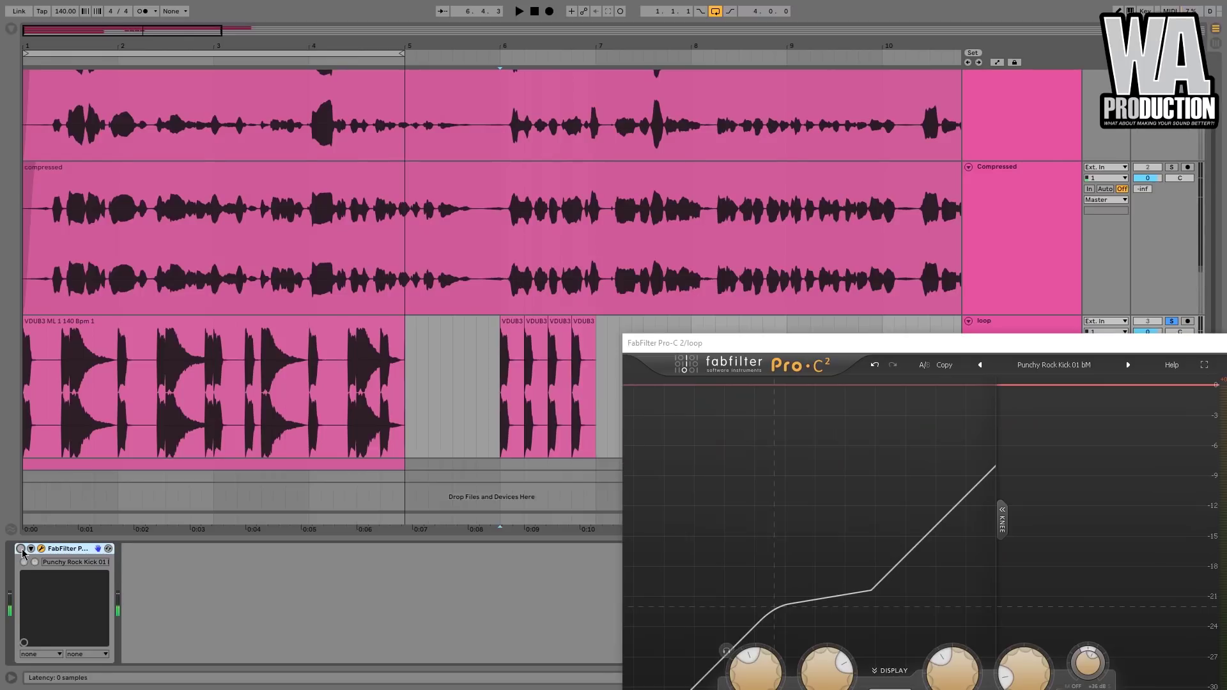
{"action": "left_click", "coordinate": [21, 549]}
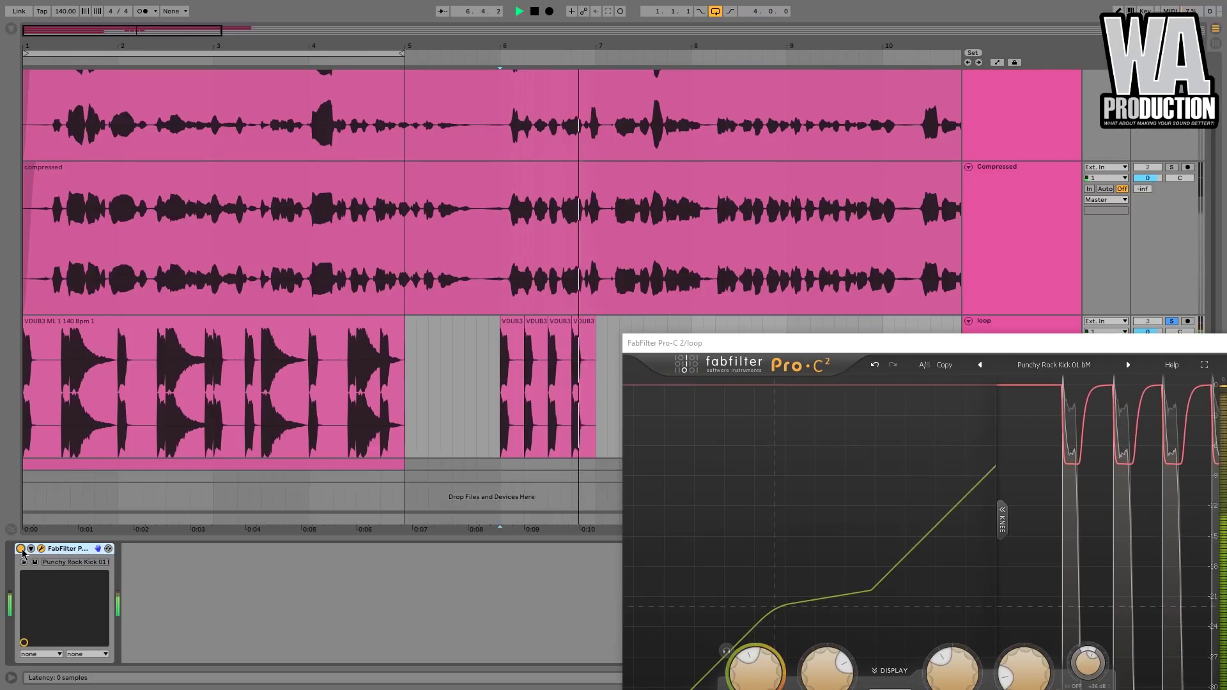
{"action": "left_click", "coordinate": [21, 549]}
{"action": "key", "text": "space"}
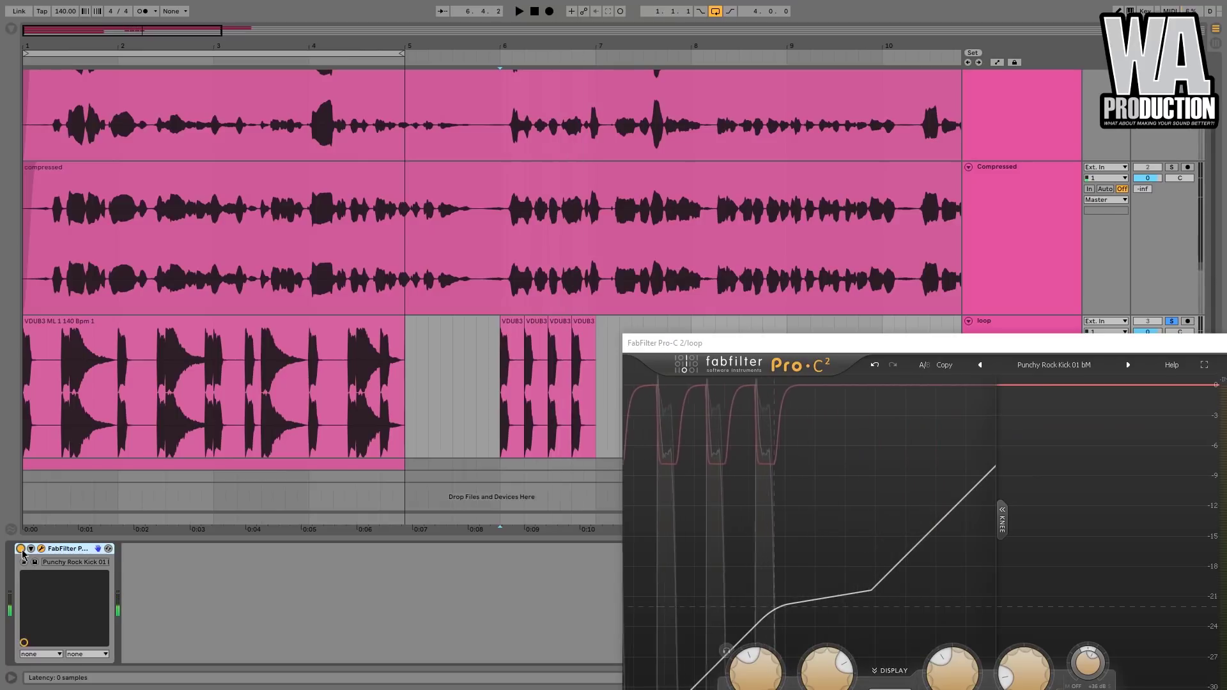
{"action": "left_click", "coordinate": [21, 548]}
{"action": "key", "text": "space"}
{"action": "key", "text": "space"}
{"action": "key", "text": "space"}
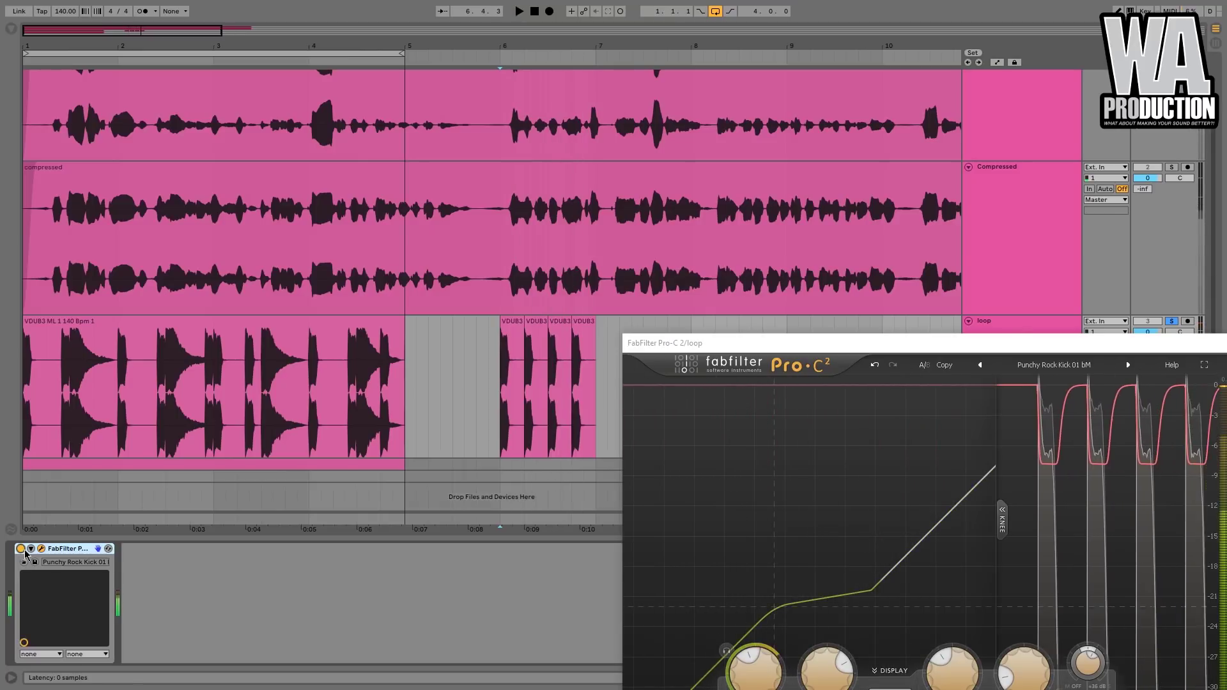
{"action": "left_click_drag", "start_coordinate": [525, 371], "coordinate": [487, 370]}
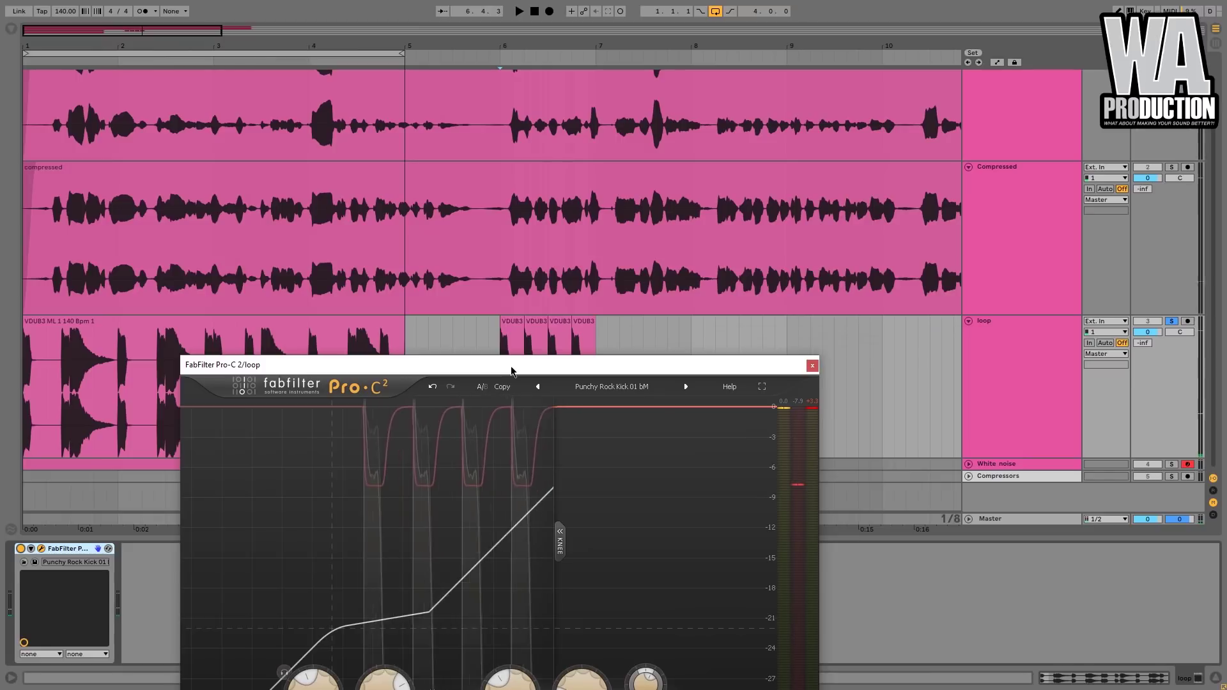
{"action": "left_click", "coordinate": [812, 367]}
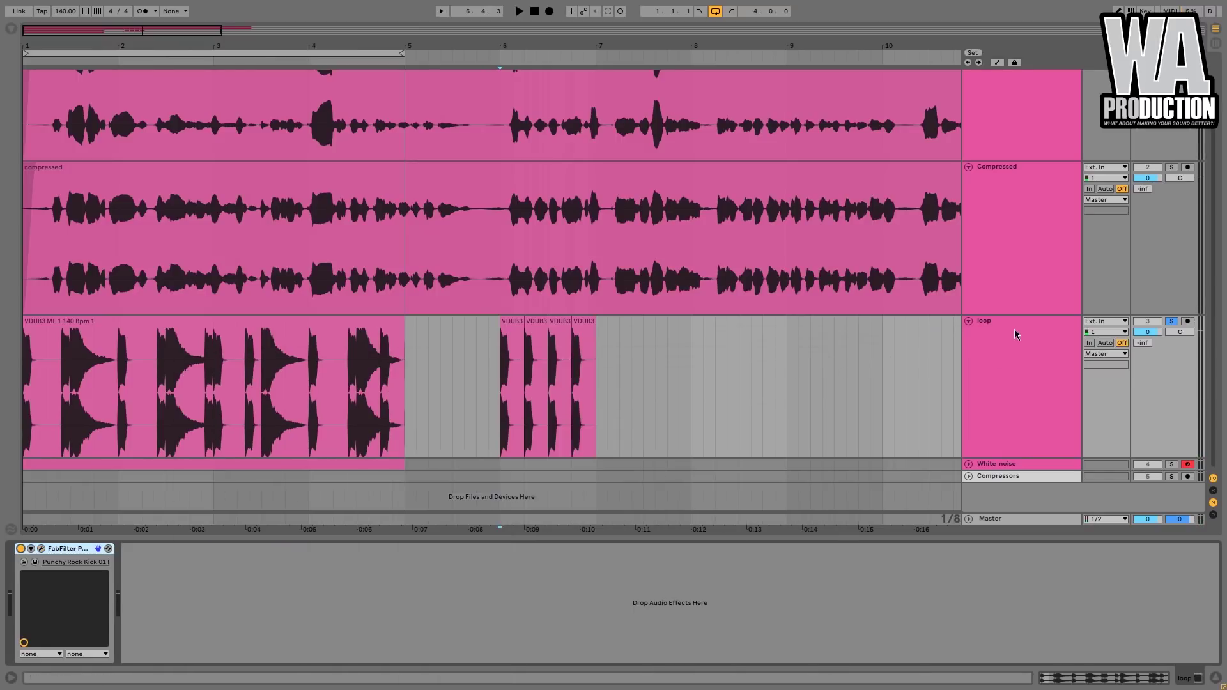
Unfold and solo the White noise track, then audition its clip from the start of the arrangement.
{"action": "left_click", "coordinate": [969, 464]}
{"action": "scroll", "coordinate": [969, 457], "scroll_direction": "down", "scroll_amount": 2}
{"action": "key", "text": "minus"}
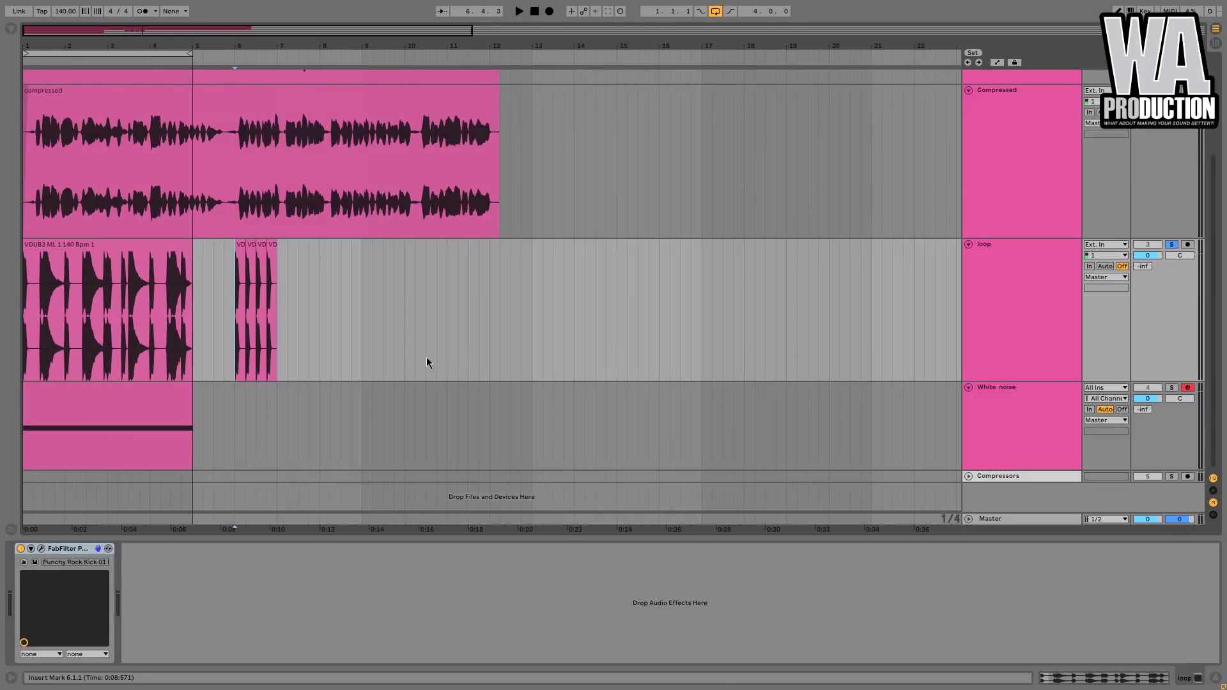
{"action": "key", "text": "plus"}
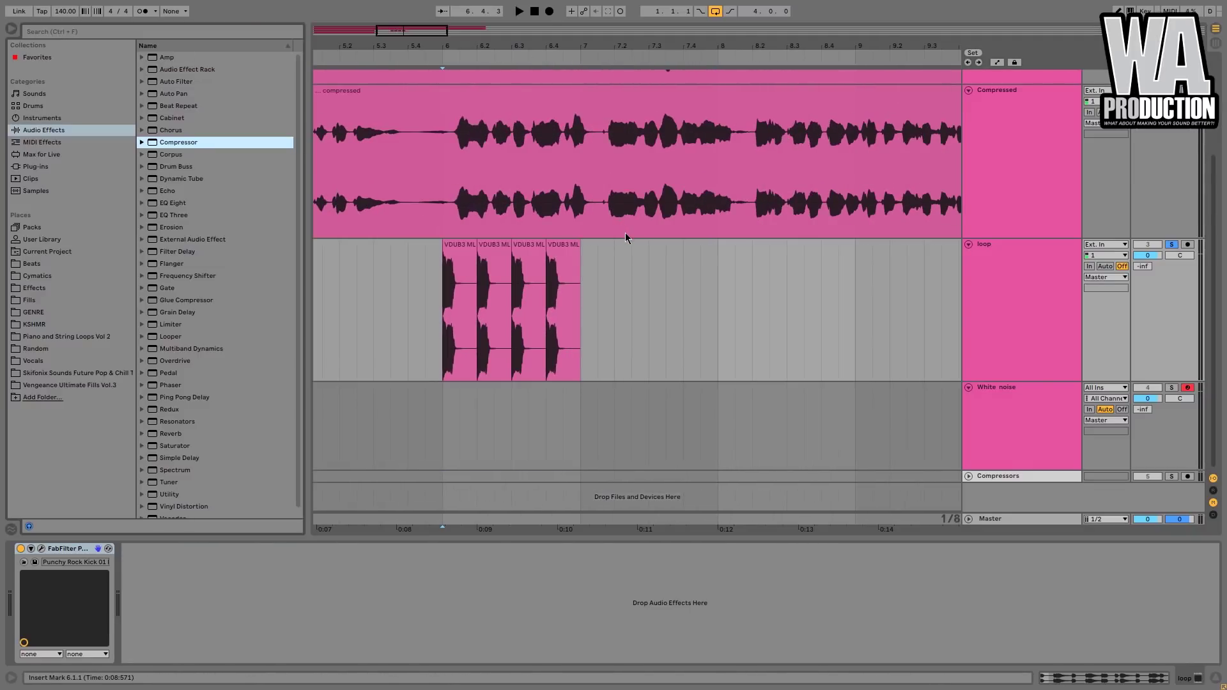
{"action": "key", "text": "minus"}
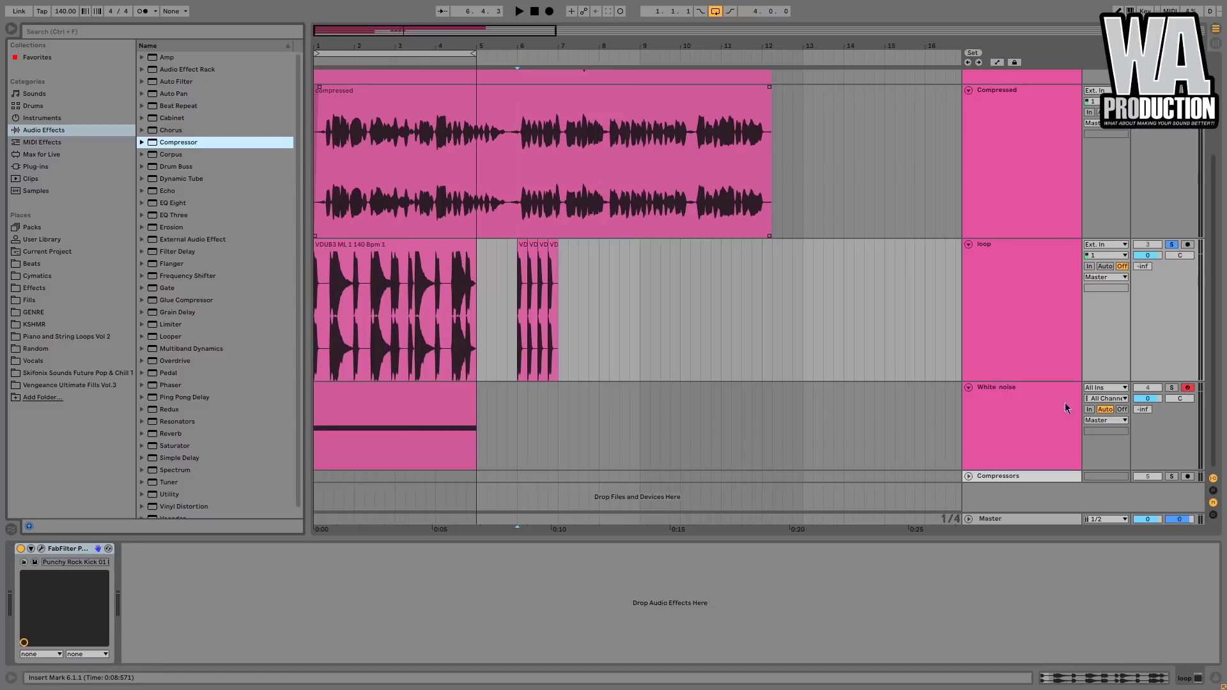
{"action": "left_click", "coordinate": [1172, 387]}
{"action": "left_click", "coordinate": [535, 11]}
{"action": "key", "text": "space"}
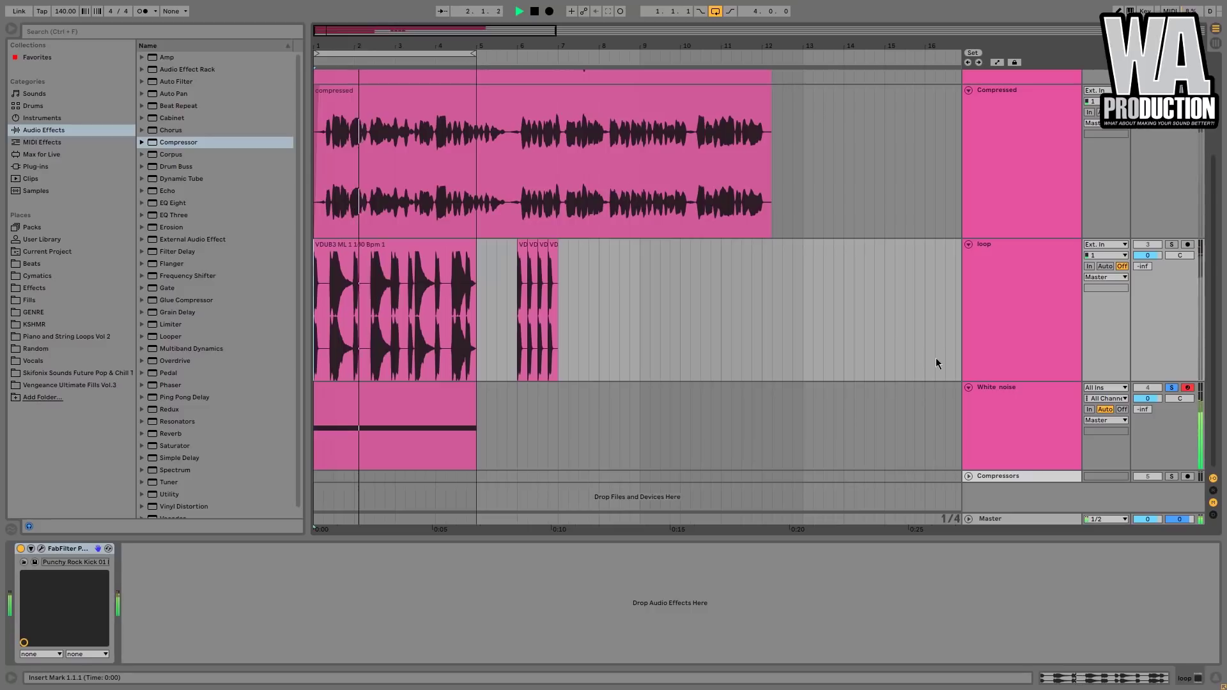
{"action": "key", "text": "space"}
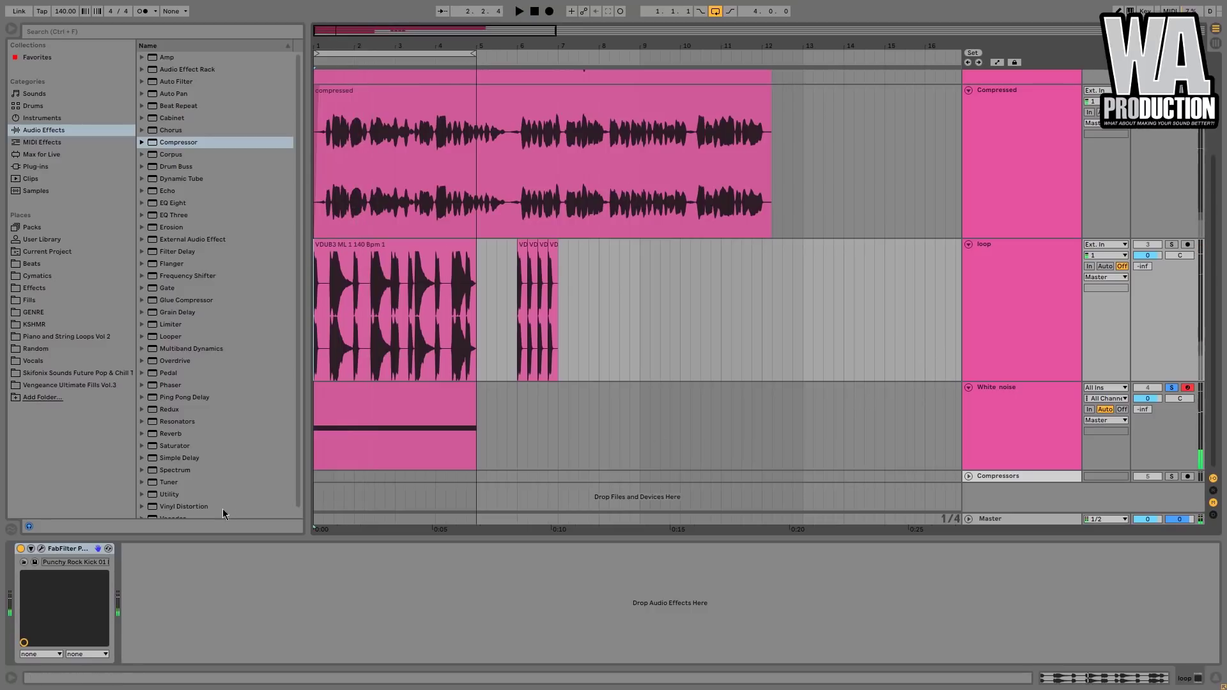
Open the Kickstart plug-in on the White noise track and move its window off the clips.
{"action": "left_click", "coordinate": [996, 408]}
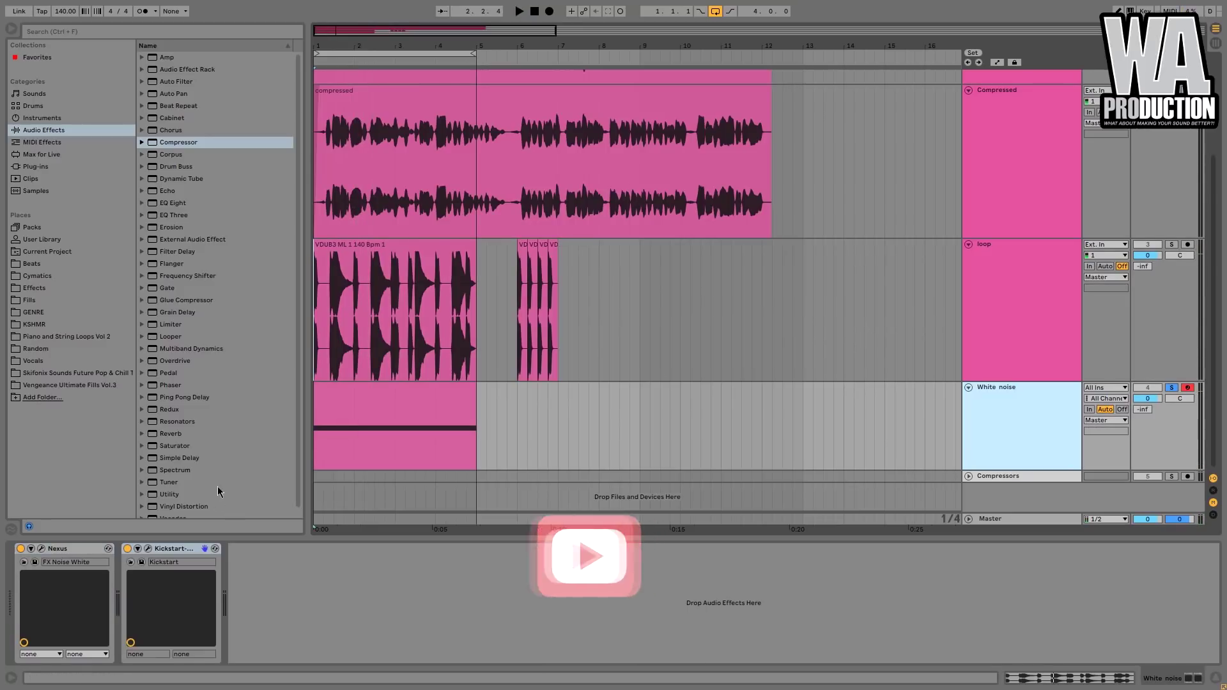
{"action": "left_click", "coordinate": [148, 548]}
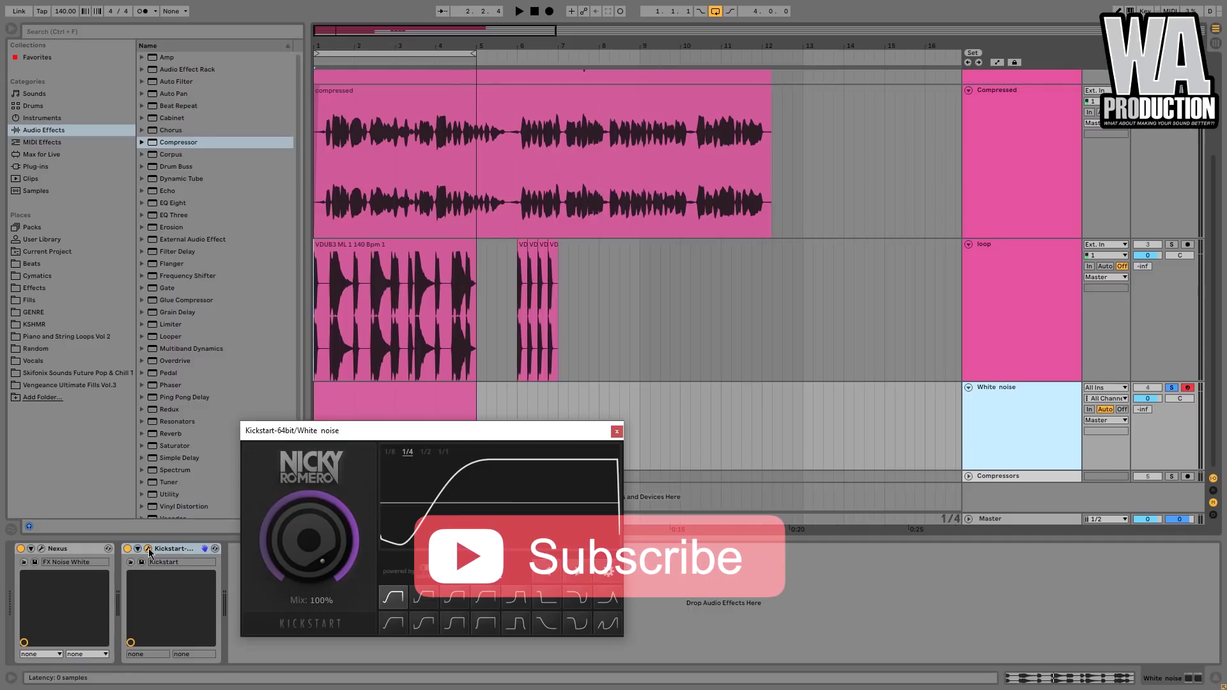
{"action": "left_click_drag", "start_coordinate": [573, 438], "coordinate": [1146, 306]}
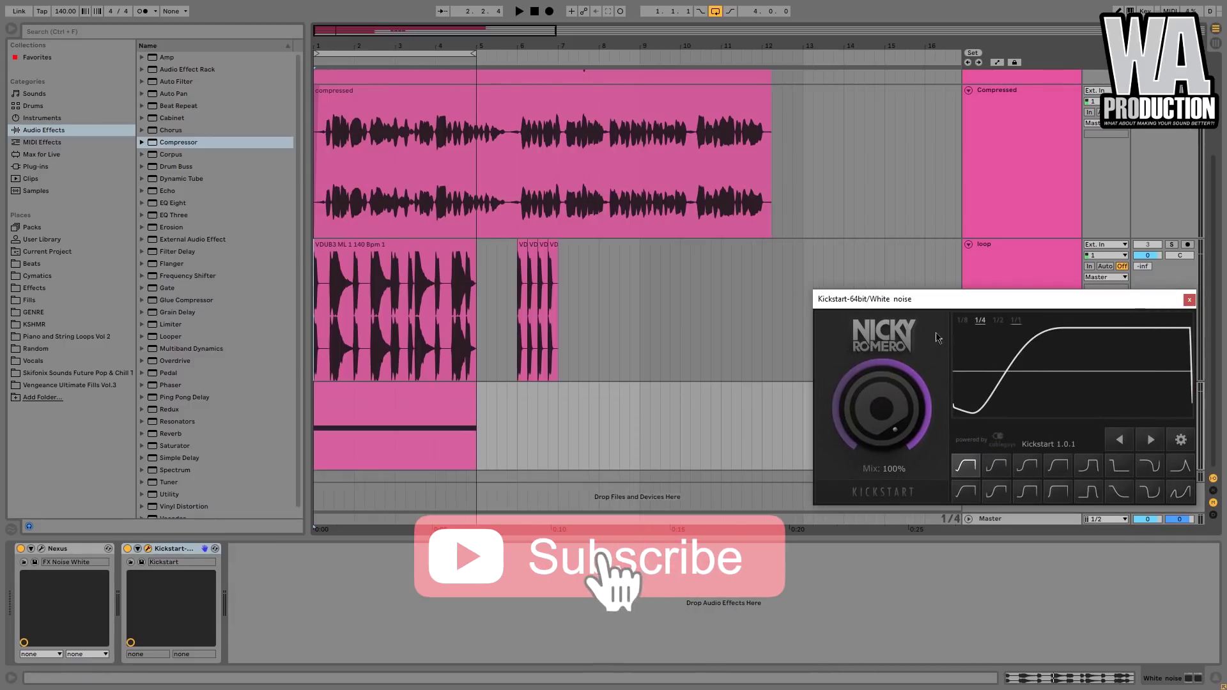
Play the white noise with Kickstart switched off, re-enable it during playback to hear the ducking, and stop.
{"action": "left_click", "coordinate": [127, 549]}
{"action": "key", "text": "space"}
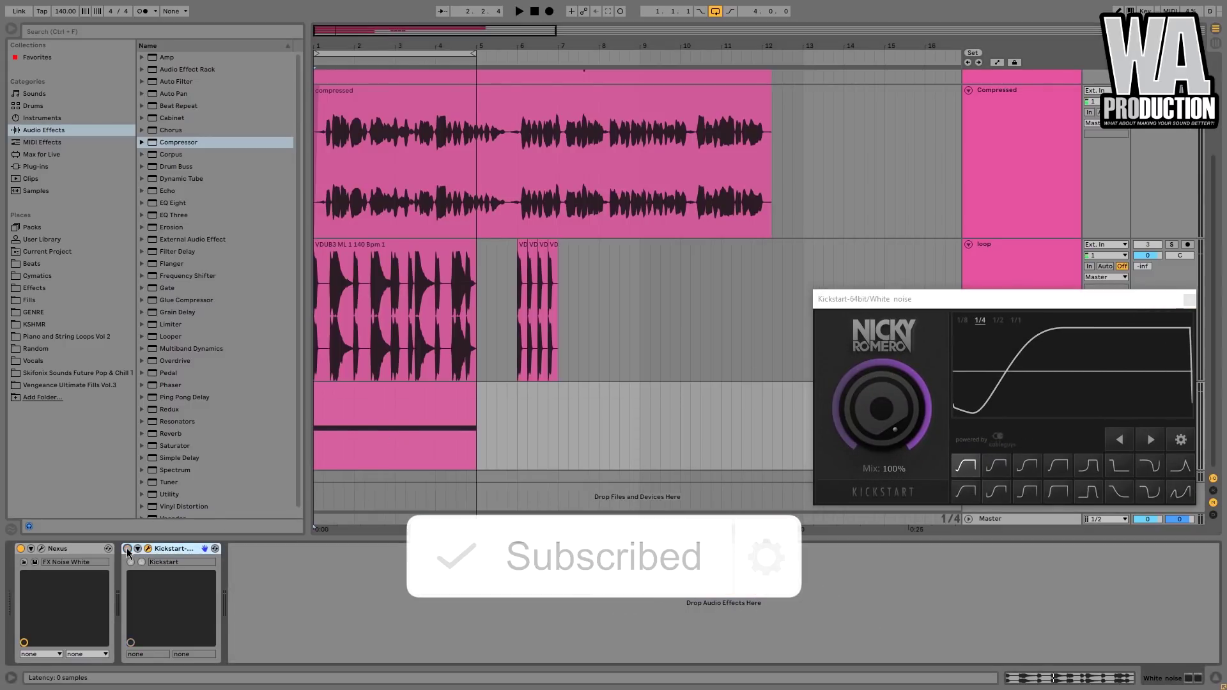
{"action": "left_click", "coordinate": [127, 549]}
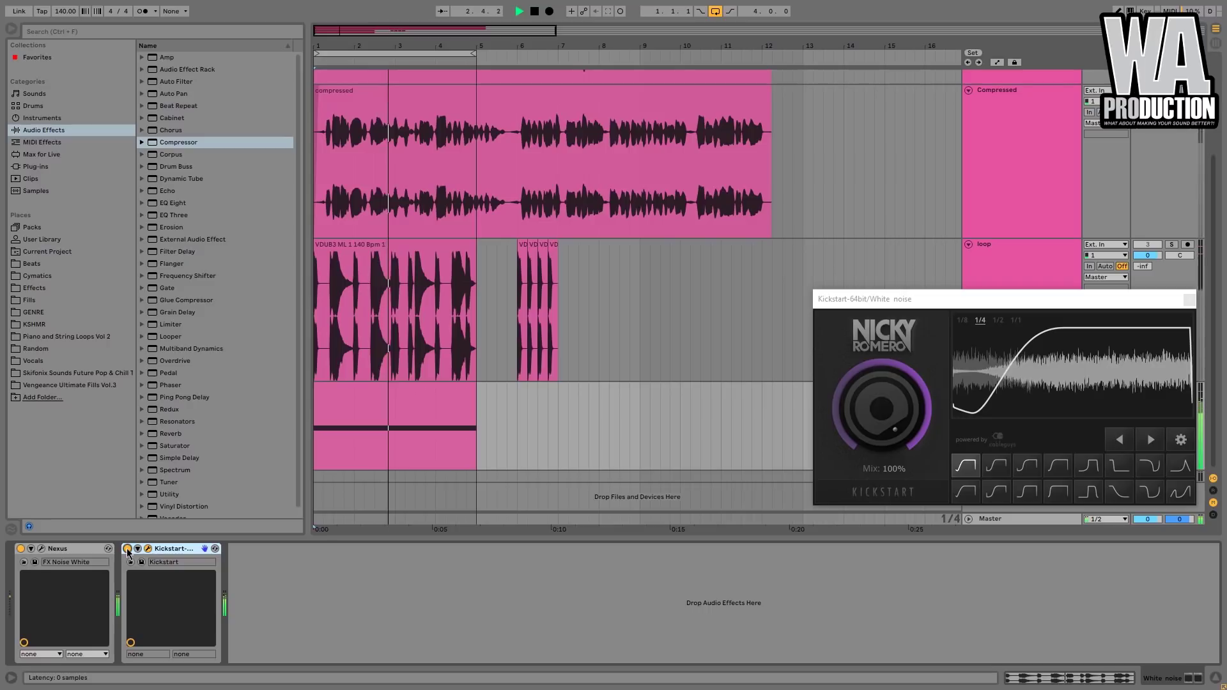
{"action": "key", "text": "space"}
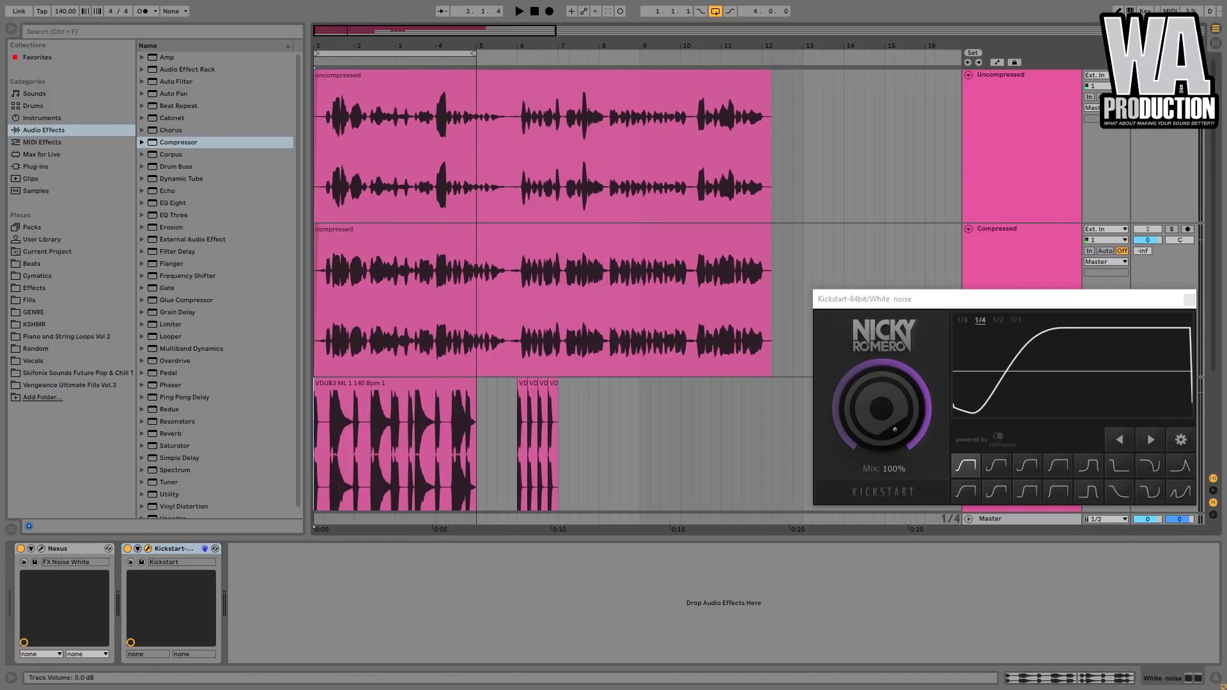
Select the Uncompressed track and increase its height to enlarge the vocal waveform.
{"action": "left_click", "coordinate": [1038, 179]}
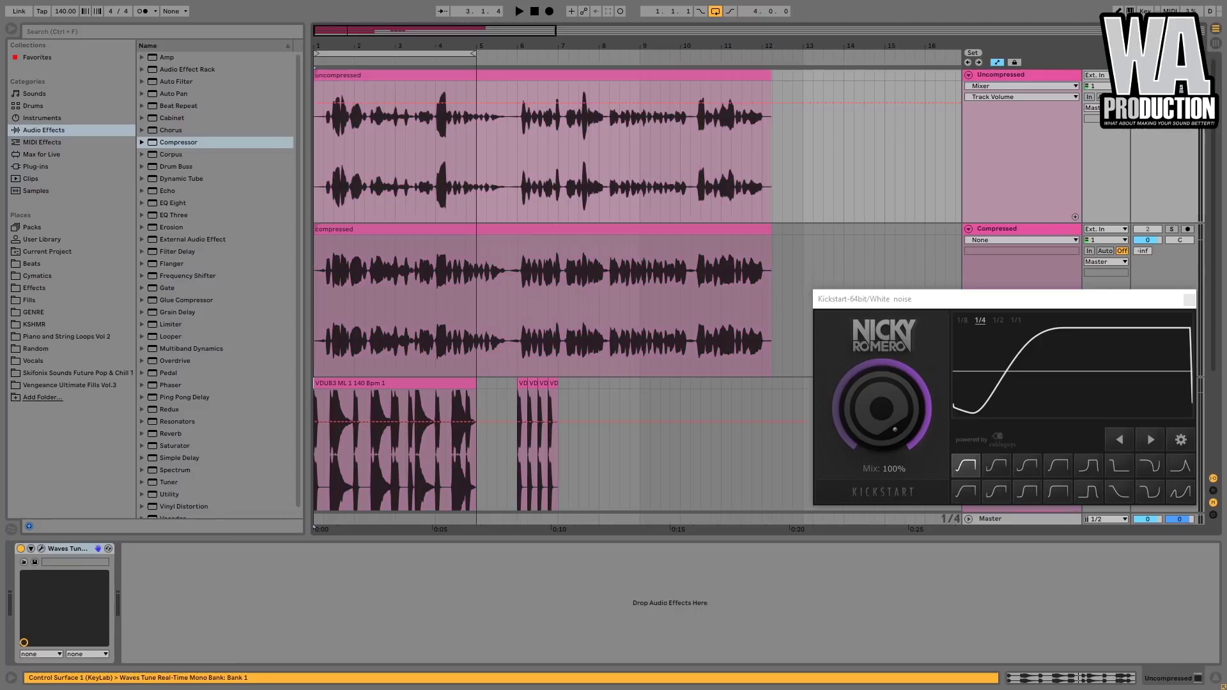
{"action": "left_click_drag", "start_coordinate": [1030, 224], "coordinate": [1030, 310]}
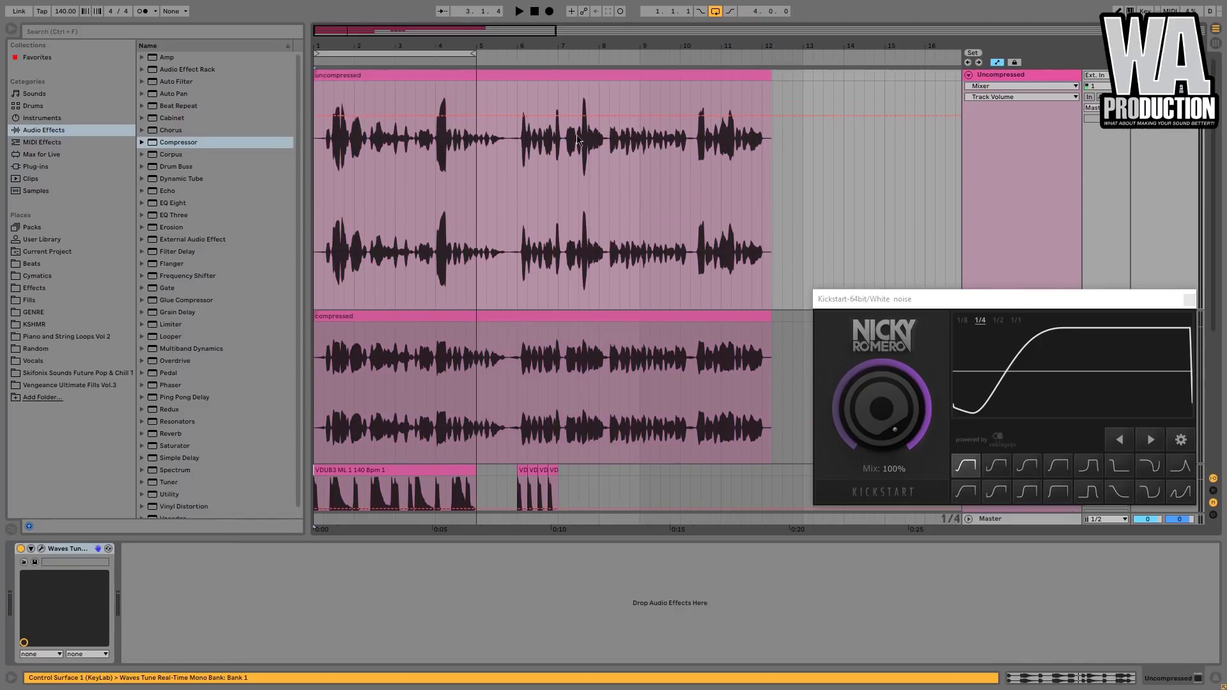
Draw a dip in the Uncompressed track's volume automation across the loud vocal peak near 7.3, lowering it to about -3.6 dB.
{"action": "scroll", "coordinate": [586, 143], "scroll_direction": "up", "scroll_amount": 5}
{"action": "scroll", "coordinate": [588, 143], "scroll_direction": "up", "scroll_amount": 5}
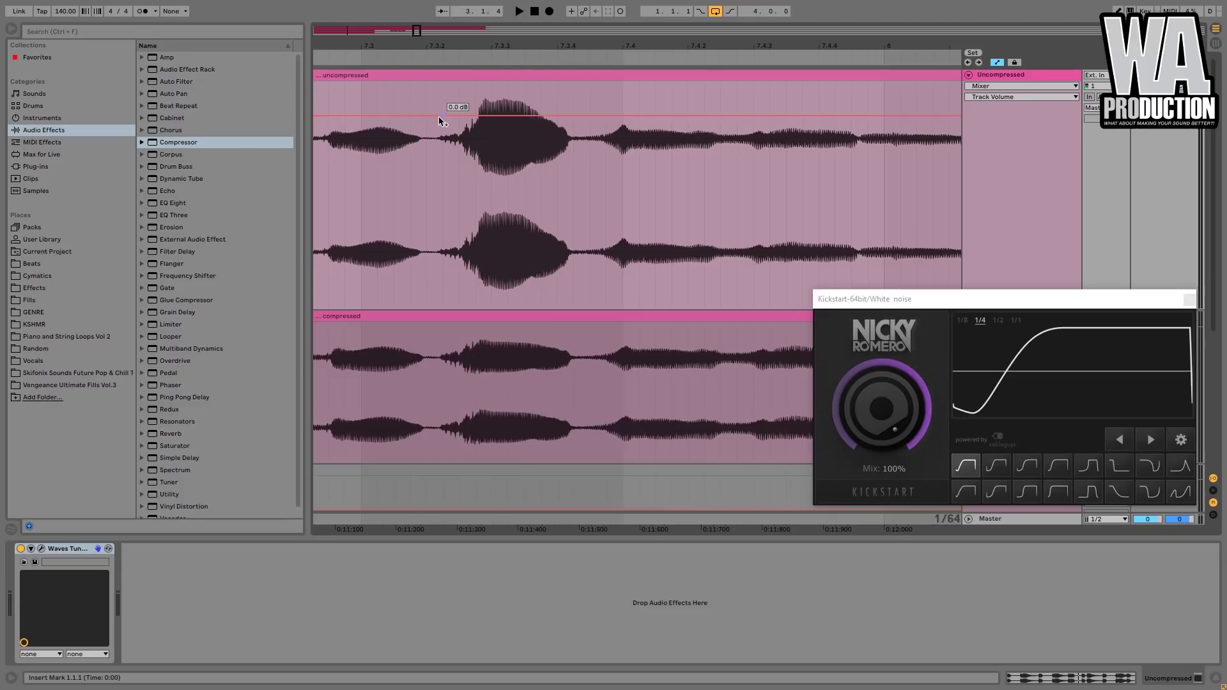
{"action": "left_click_drag", "start_coordinate": [583, 116], "coordinate": [583, 132]}
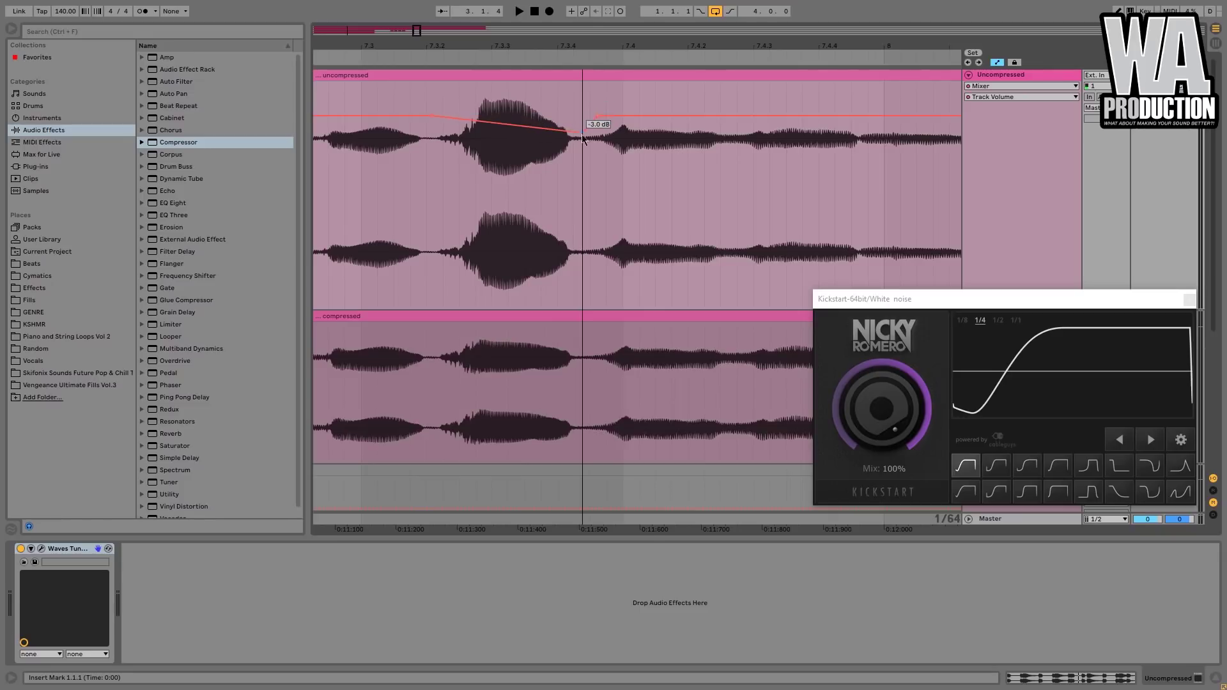
{"action": "left_click_drag", "start_coordinate": [461, 129], "coordinate": [498, 138]}
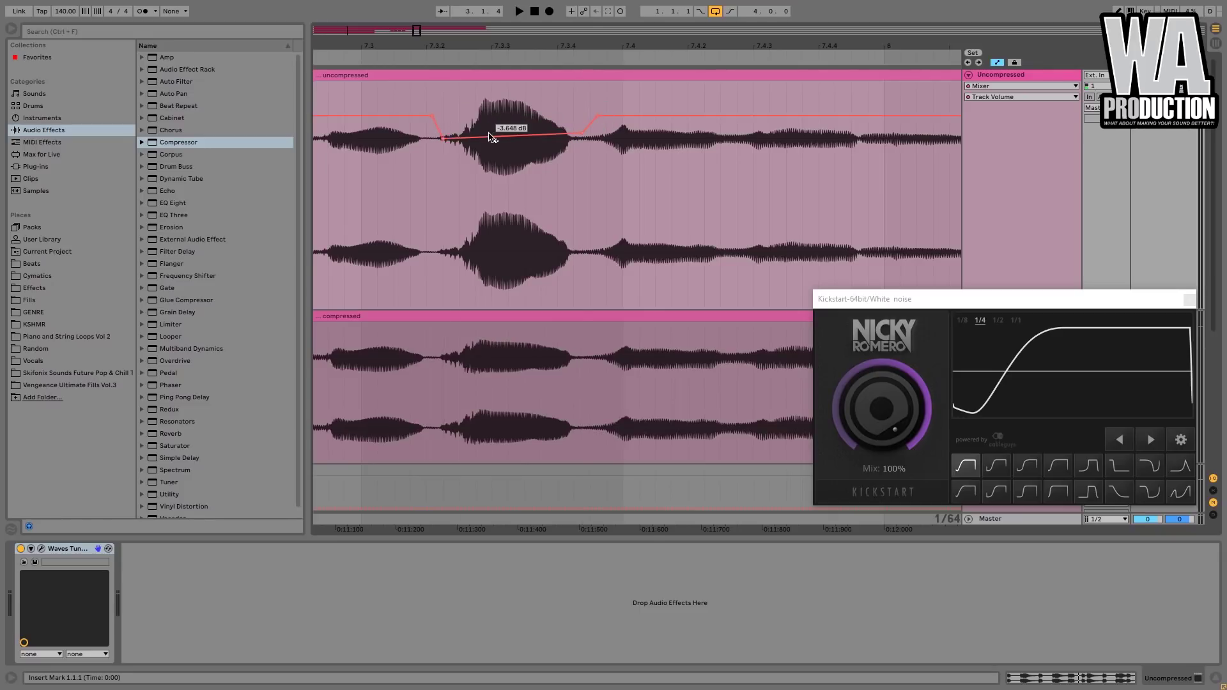
Raise the Uncompressed track's volume automation to about 3.3 dB from the quieter vocal phrase starting near 8.2 onward.
{"action": "scroll", "coordinate": [496, 137], "scroll_direction": "down", "scroll_amount": 3}
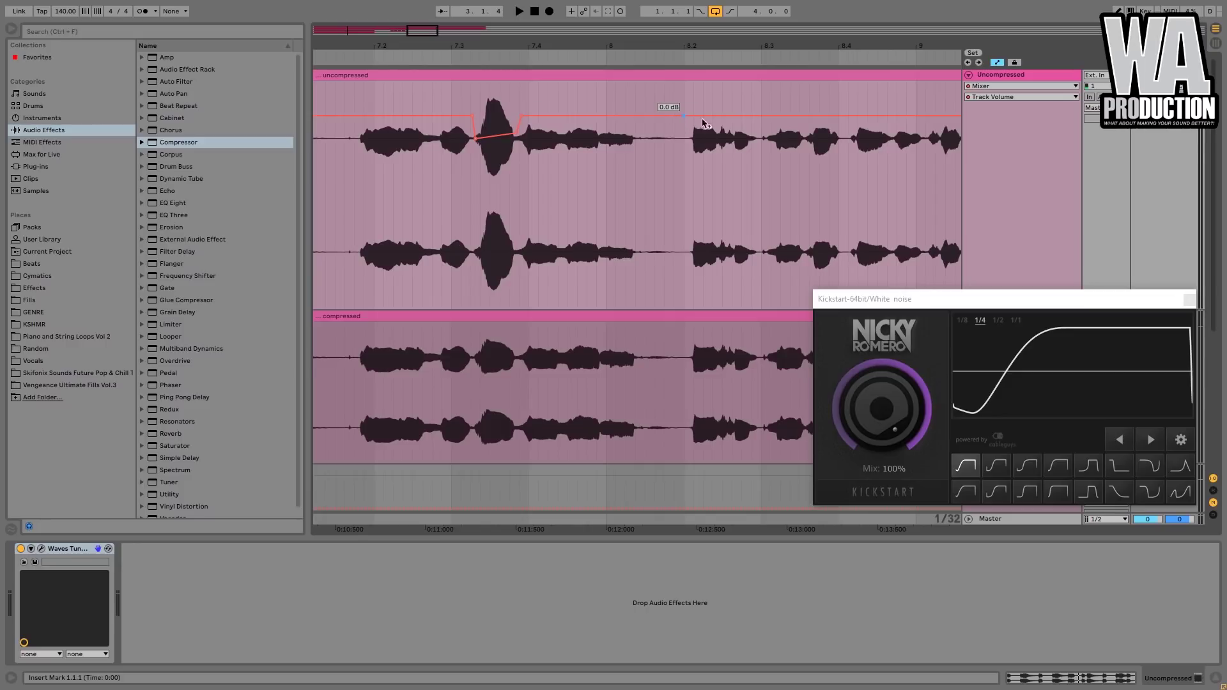
{"action": "left_click_drag", "start_coordinate": [691, 115], "coordinate": [679, 90]}
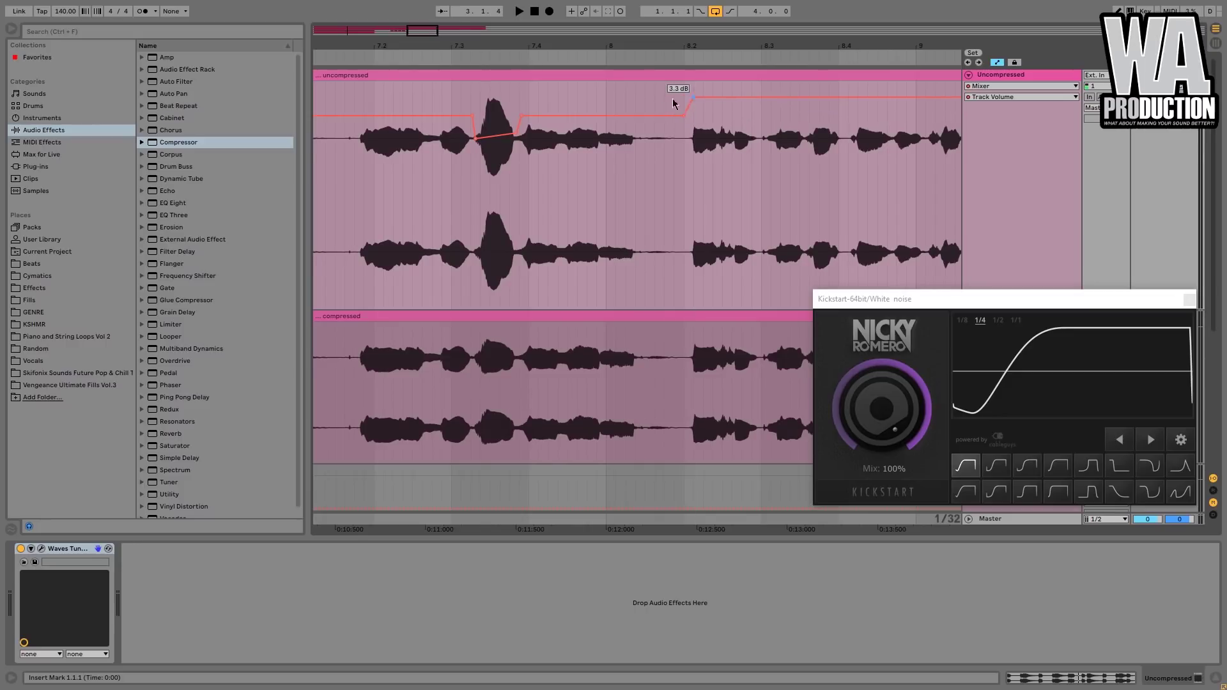
{"action": "scroll", "coordinate": [633, 104], "scroll_direction": "down", "scroll_amount": 3}
{"action": "scroll", "coordinate": [723, 105], "scroll_direction": "down", "scroll_amount": 3}
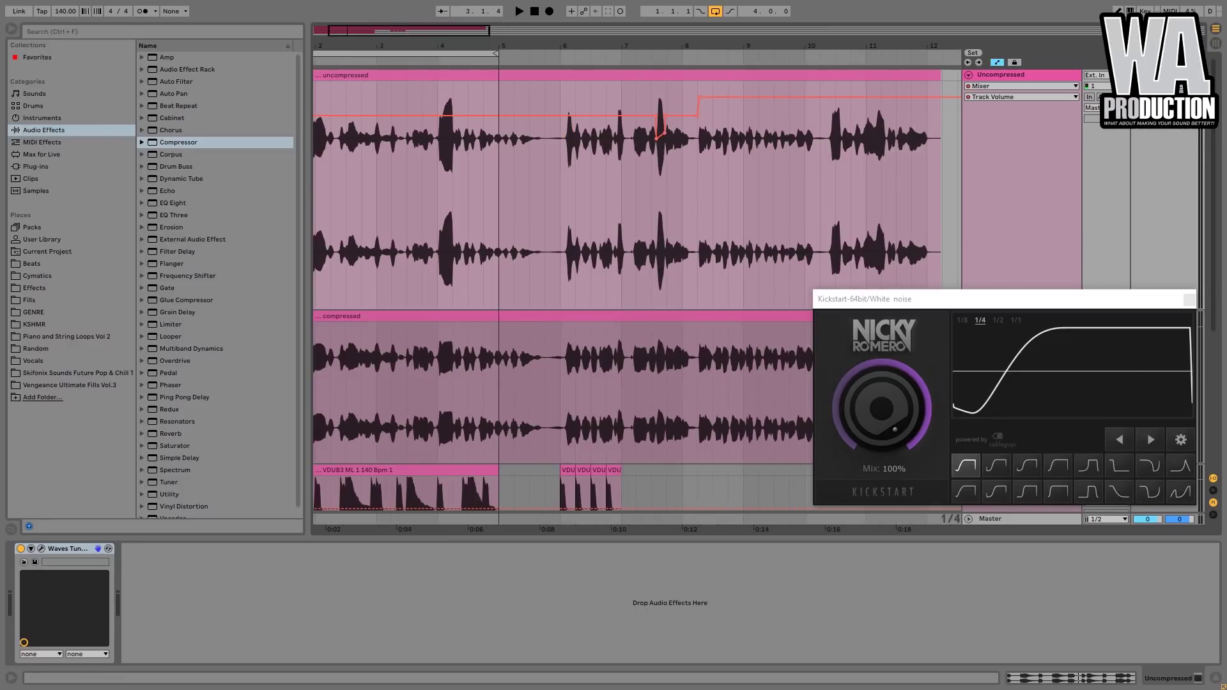
{"action": "left_click_drag", "start_coordinate": [591, 45], "coordinate": [535, 44]}
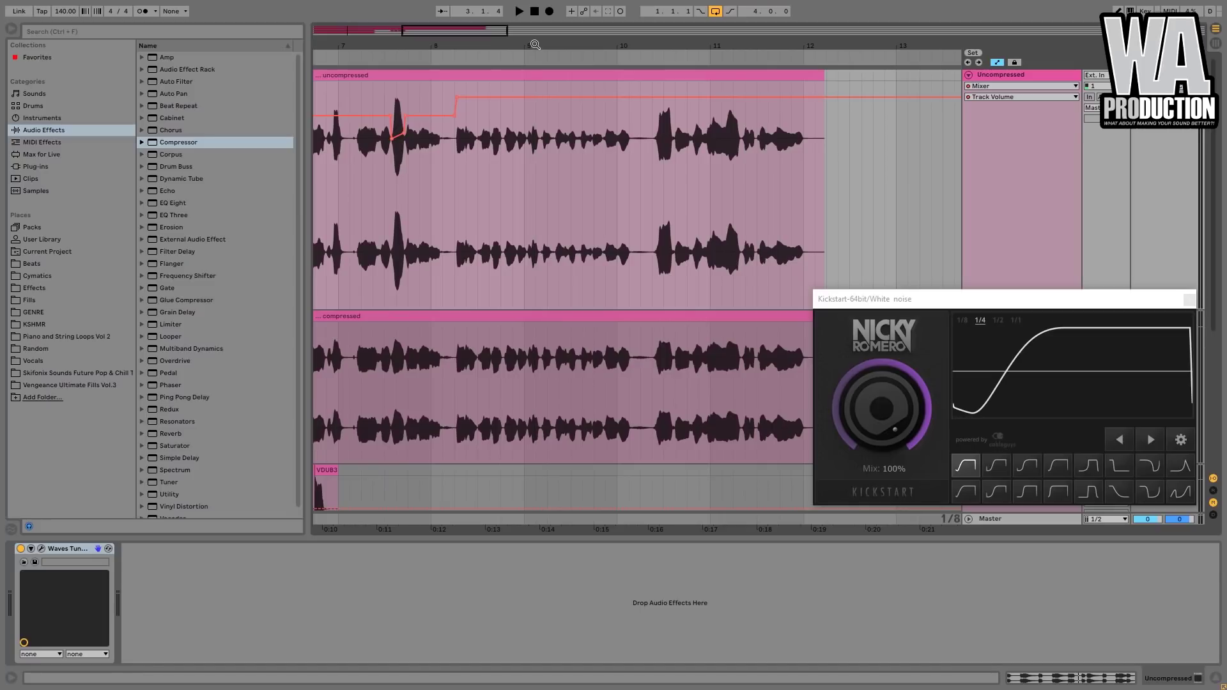